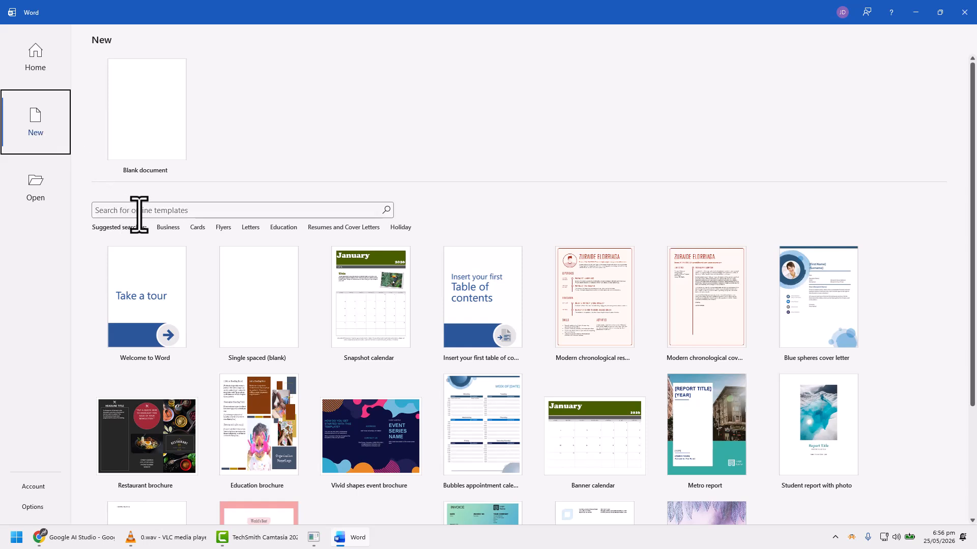
# Step: Search the online templates for "booklet" and create a document from the Floral booklet template
pyautogui.click(144, 210)
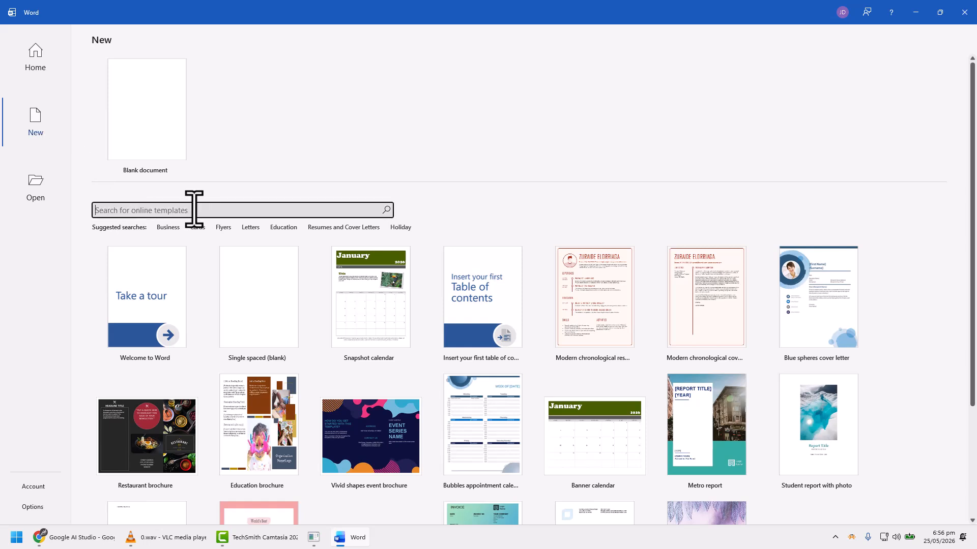
pyautogui.click(386, 210)
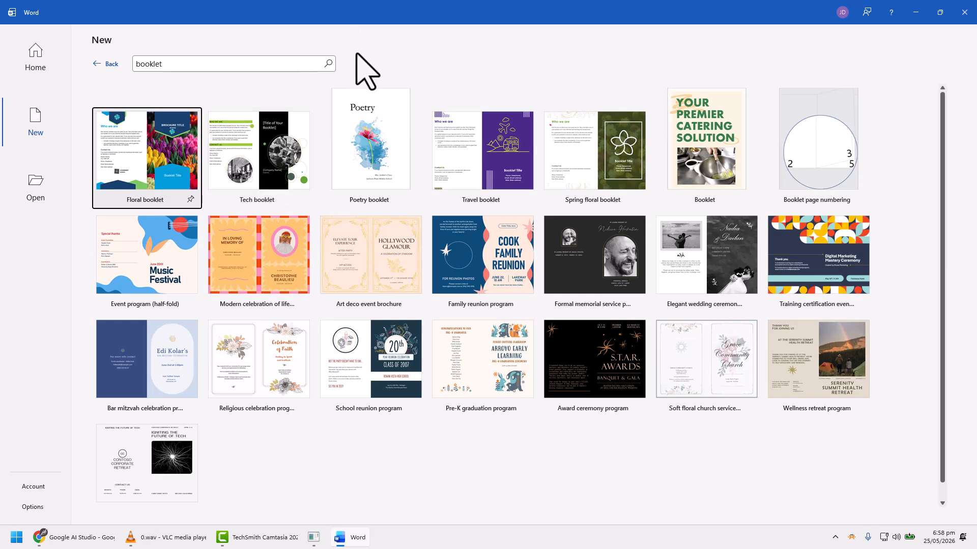
pyautogui.click(130, 133)
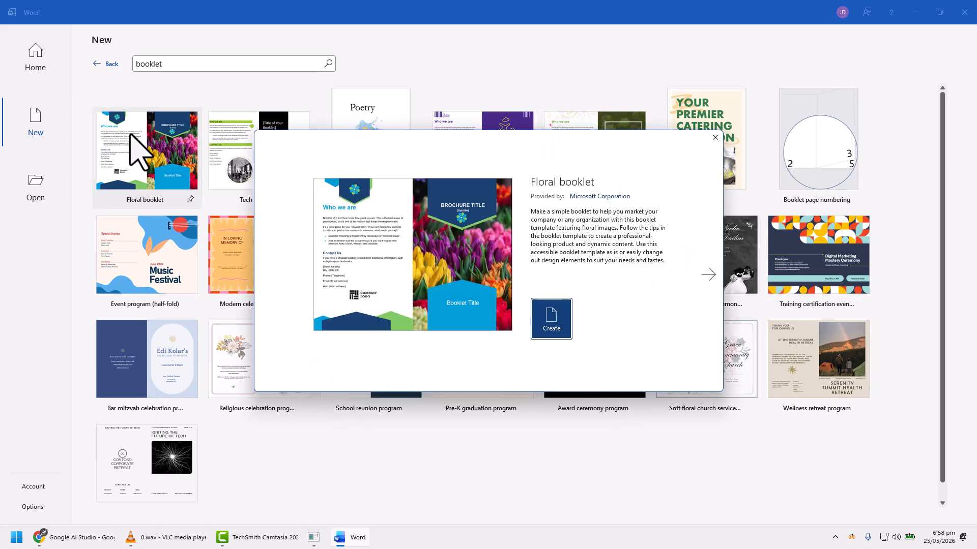
pyautogui.click(557, 326)
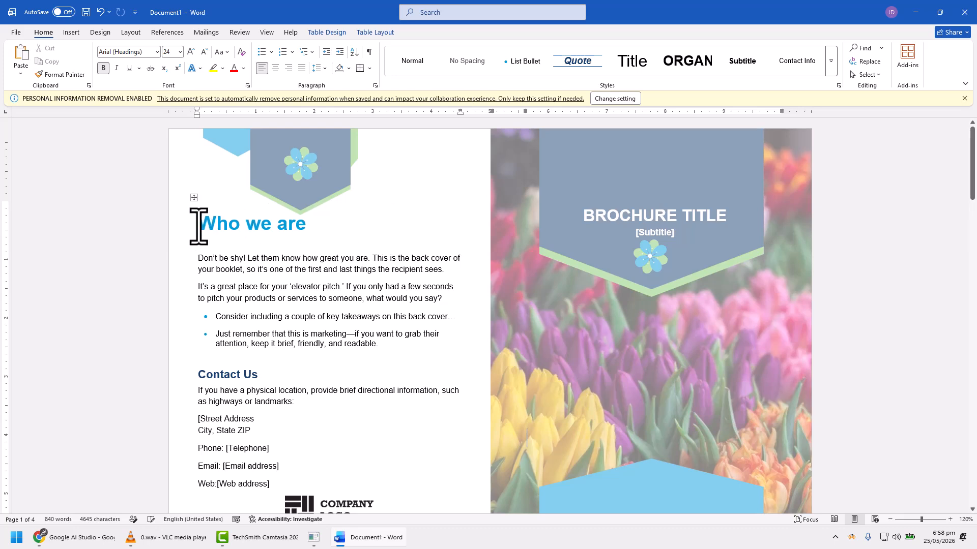
# Step: Replace the "Who we are" heading with "This is my Own Title" and the two paragraphs below it with "This is my text."
pyautogui.moveTo(198, 226); pyautogui.dragTo(295, 235)
pyautogui.write('This is my Own Title')
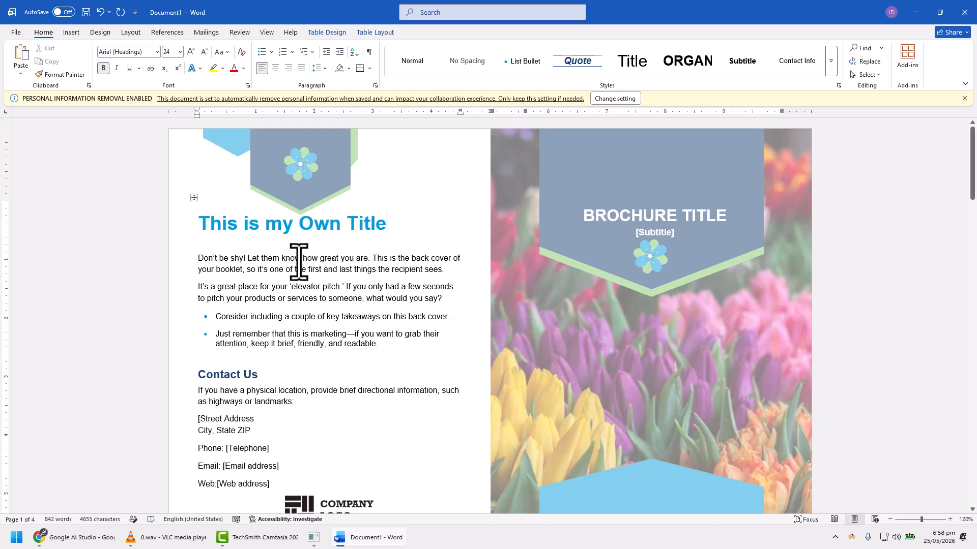
pyautogui.moveTo(198, 258); pyautogui.dragTo(443, 298)
pyautogui.write('This is my text.')
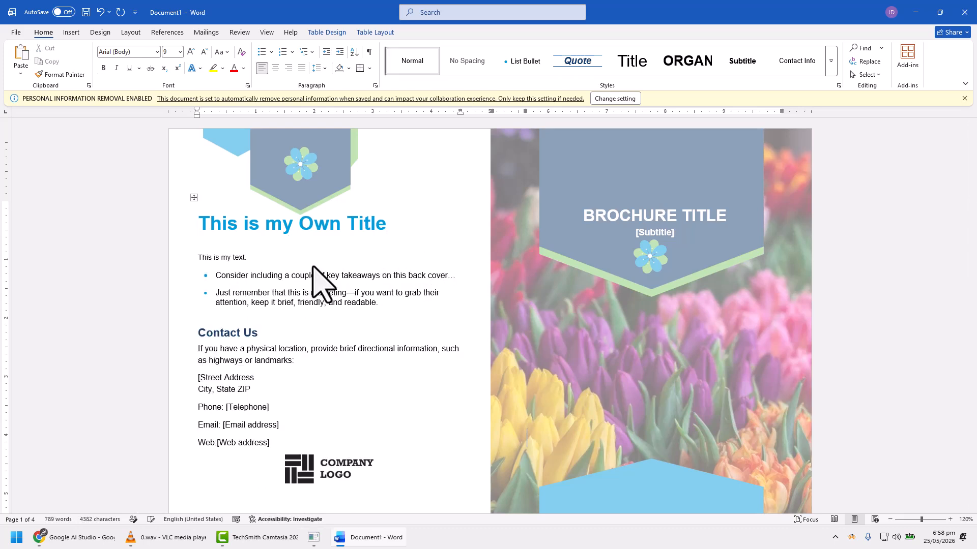
# Step: Colour the back-cover title red and enlarge the font size of the two bullet points beneath it
pyautogui.tripleClick(253, 214)
pyautogui.click(234, 68)
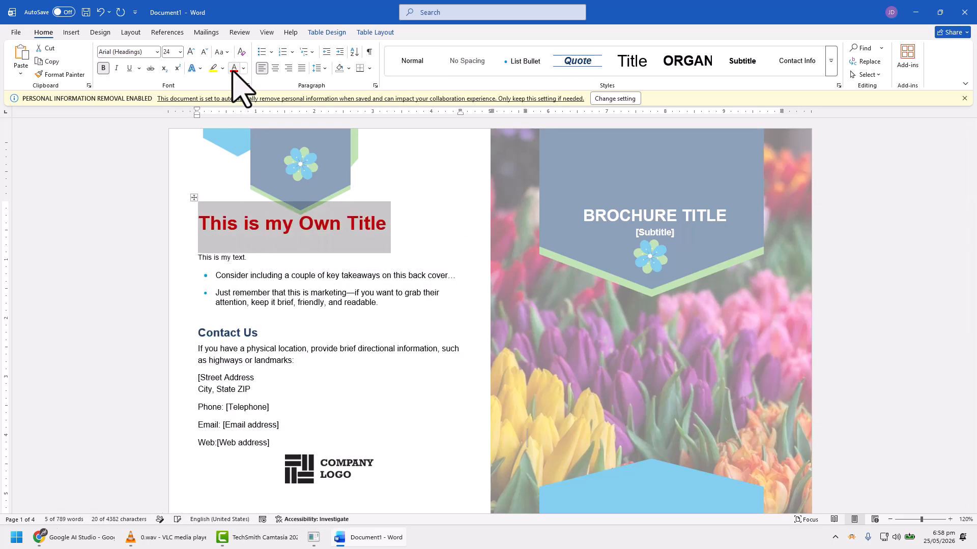
pyautogui.moveTo(296, 280); pyautogui.dragTo(283, 290)
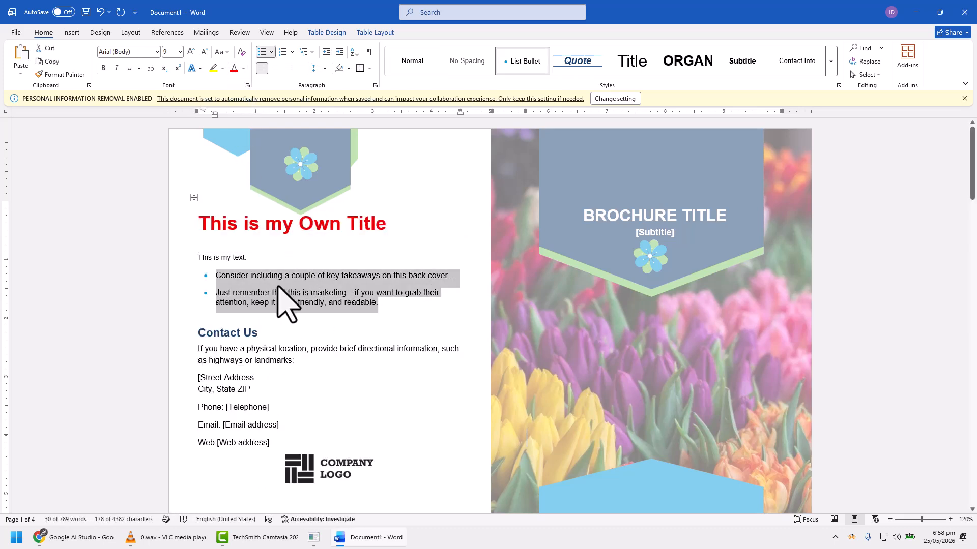
pyautogui.click(180, 52)
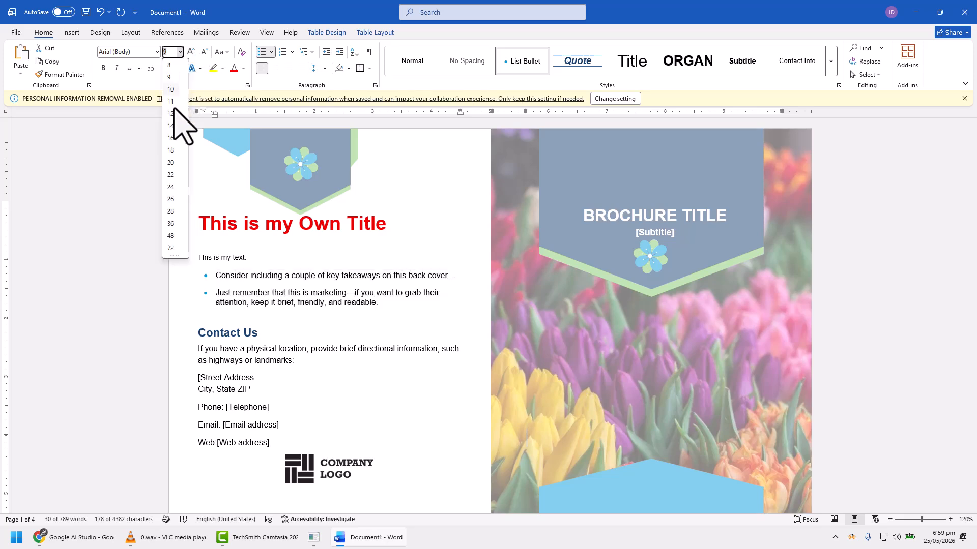
pyautogui.click(175, 133)
# Step: Open the first-page header for editing and move the tulip cover picture left across the page
pyautogui.moveTo(569, 279); pyautogui.dragTo(532, 158)
pyautogui.doubleClick(532, 158)
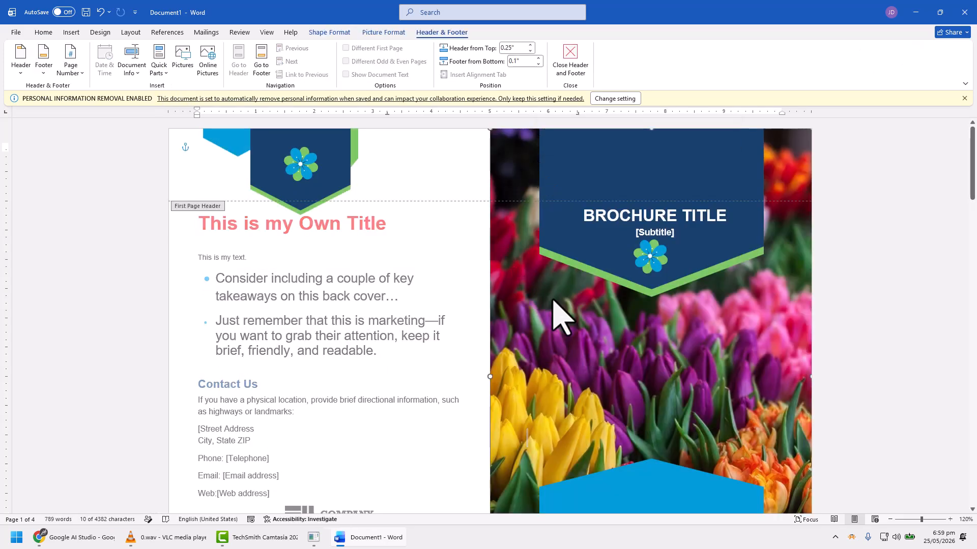
pyautogui.moveTo(551, 300); pyautogui.dragTo(523, 290)
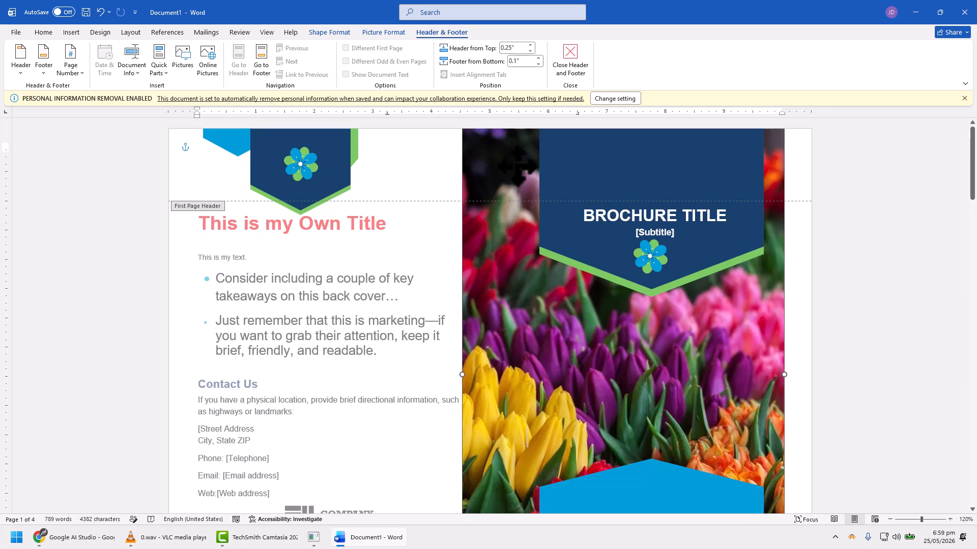
pyautogui.moveTo(517, 167); pyautogui.dragTo(460, 184)
pyautogui.moveTo(533, 265); pyautogui.dragTo(445, 262)
# Step: Reposition the decorative shapes on the first page and return to editing the body text
pyautogui.moveTo(719, 449); pyautogui.dragTo(699, 375)
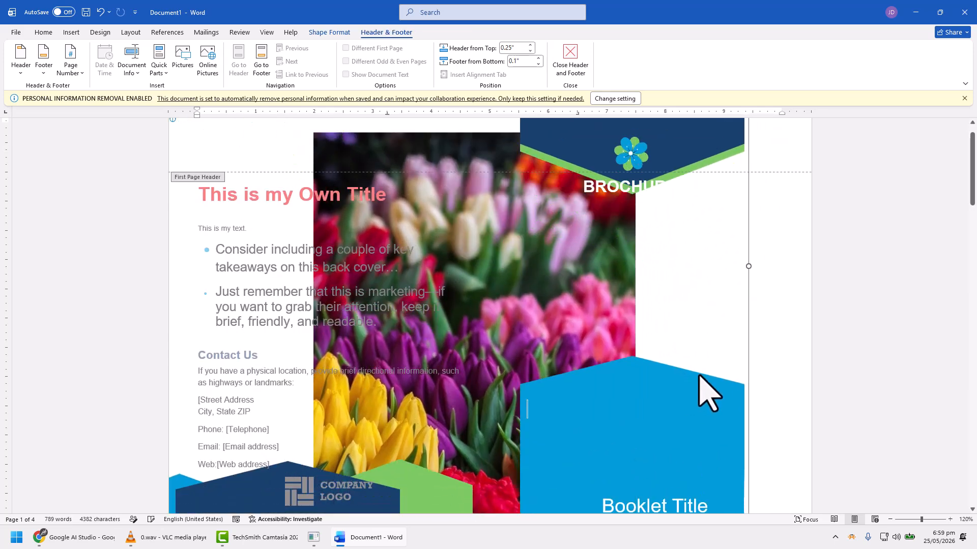
pyautogui.scroll(-3, 694, 374)
pyautogui.moveTo(627, 331); pyautogui.dragTo(685, 384)
pyautogui.scroll(-3, 685, 384)
pyautogui.moveTo(651, 281); pyautogui.dragTo(662, 295)
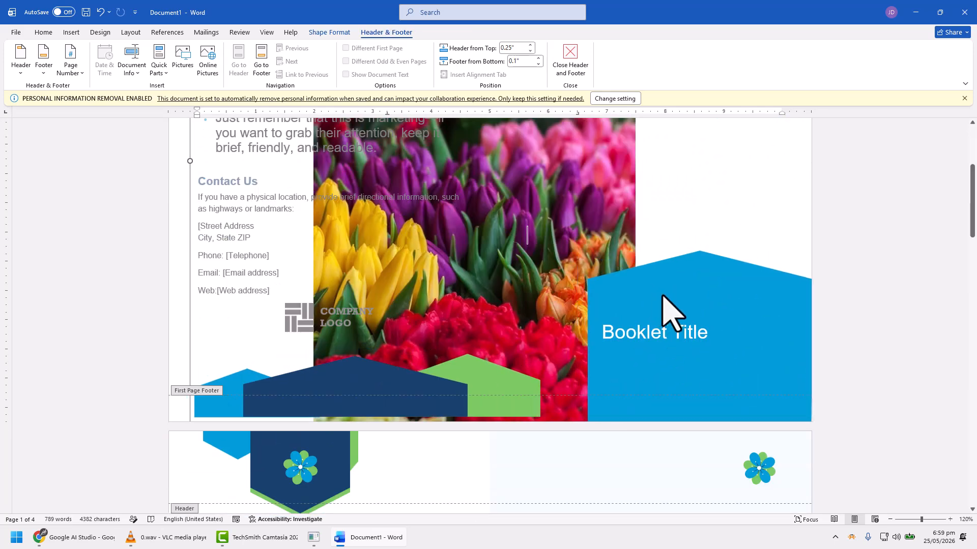
pyautogui.doubleClick(355, 257)
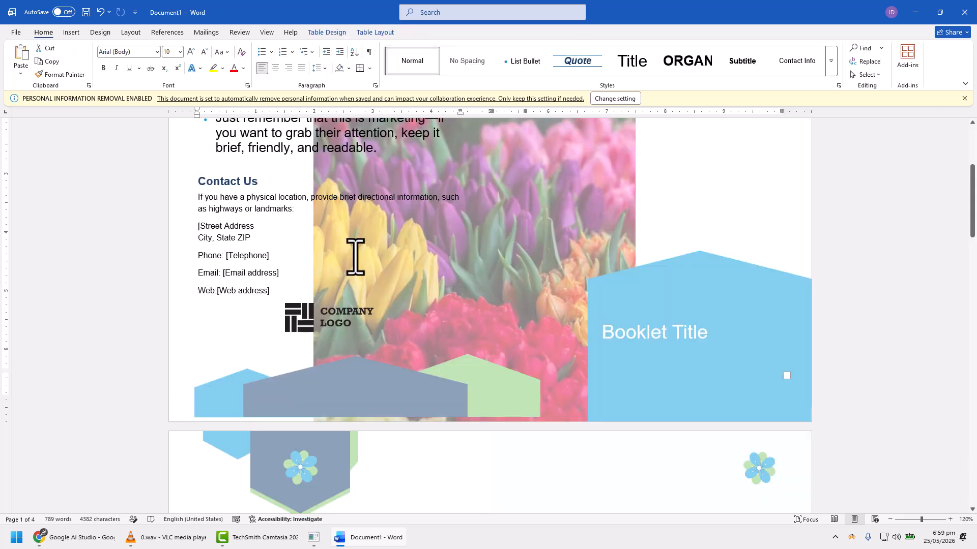
# Step: Undo the latest moves of the first page's picture and decorative shapes
pyautogui.scroll(2, 513, 280)
pyautogui.hotkey('ctrl', 'z')
pyautogui.hotkey('ctrl', 'z')
pyautogui.hotkey('ctrl', 'z')
pyautogui.hotkey('ctrl', 'z')
# Step: Try out different built-in style sets on the booklet, ending with the last one in the gallery
pyautogui.click(101, 33)
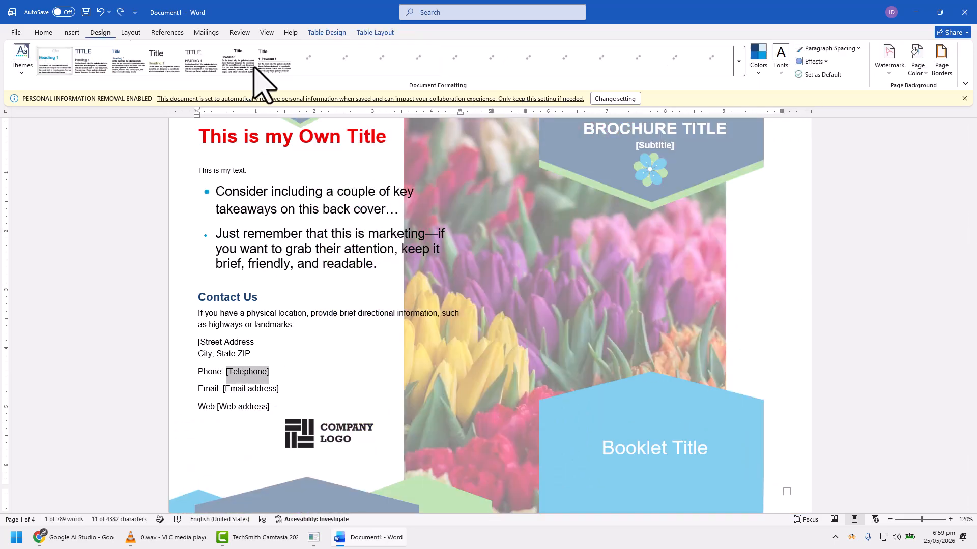
pyautogui.click(356, 190)
pyautogui.click(567, 65)
pyautogui.scroll(2, 329, 268)
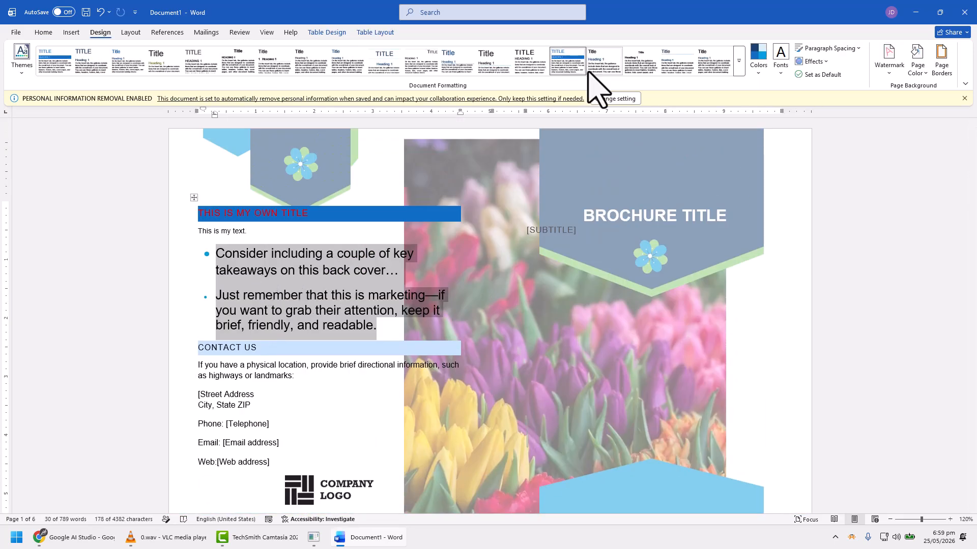
pyautogui.click(738, 60)
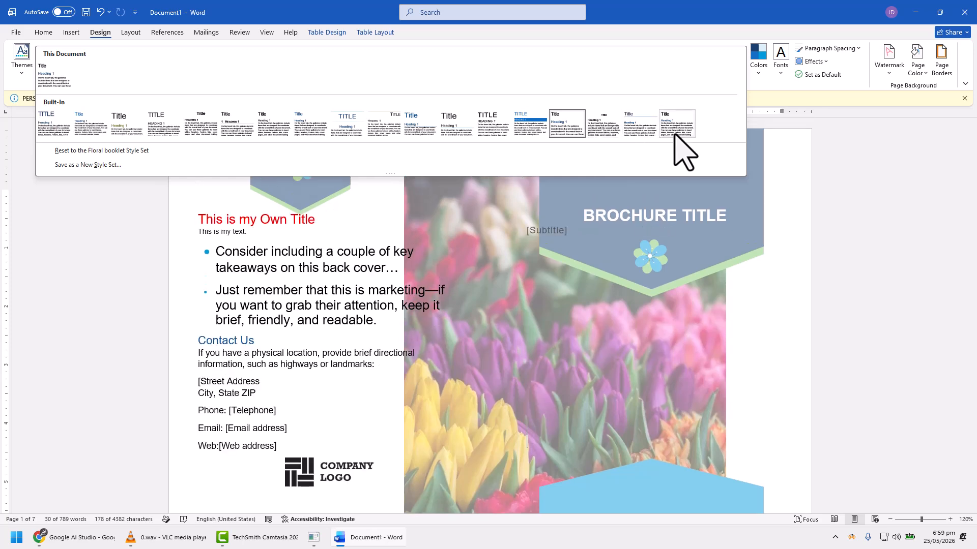
pyautogui.click(675, 133)
# Step: Undo all the style, picture, formatting and text changes back to the original booklet template
pyautogui.tripleClick(312, 366)
pyautogui.scroll(-2, 475, 361)
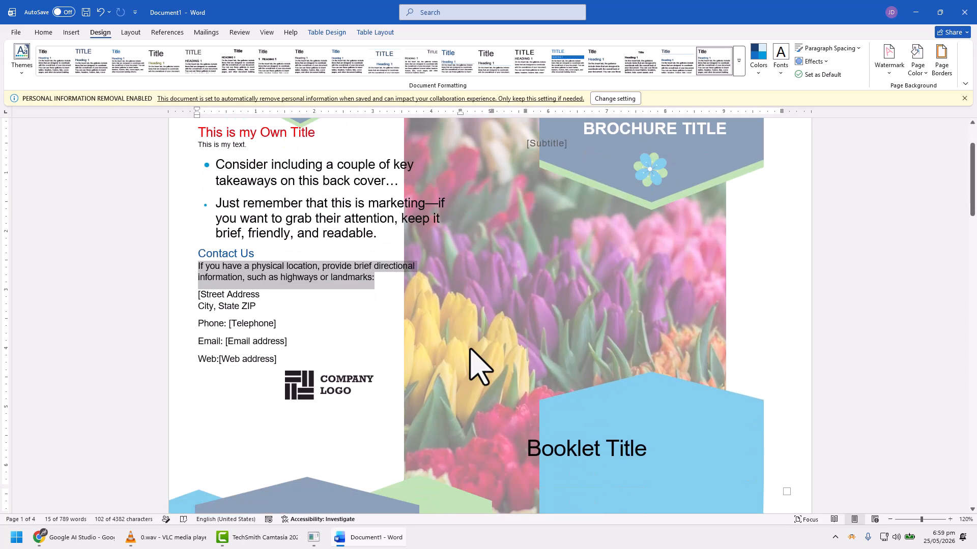
pyautogui.hotkey('ctrl', 'z')
pyautogui.hotkey('ctrl', 'z')
pyautogui.hotkey('ctrl', 'z')
pyautogui.hotkey('ctrl', 'z')
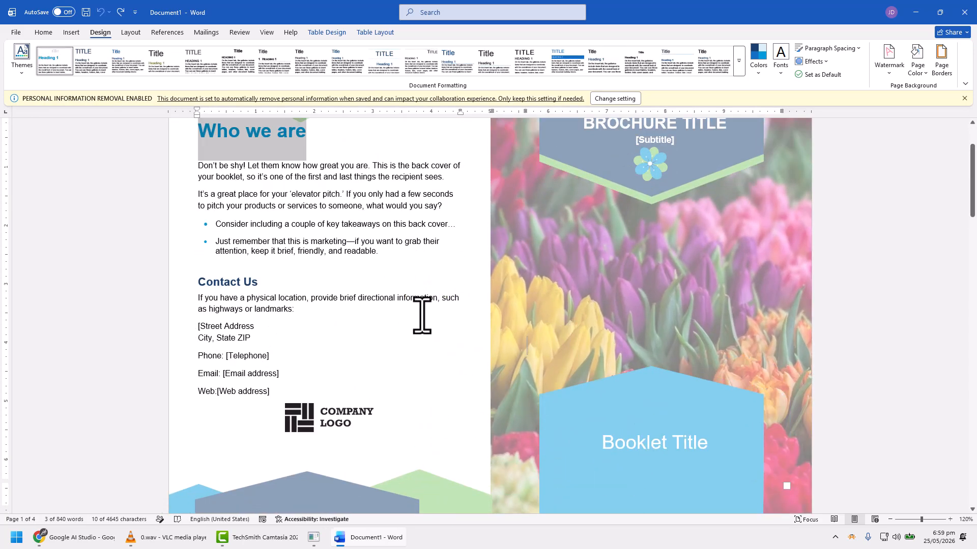
pyautogui.tripleClick(421, 314)
pyautogui.scroll(2, 530, 327)
pyautogui.scroll(-7, 529, 327)
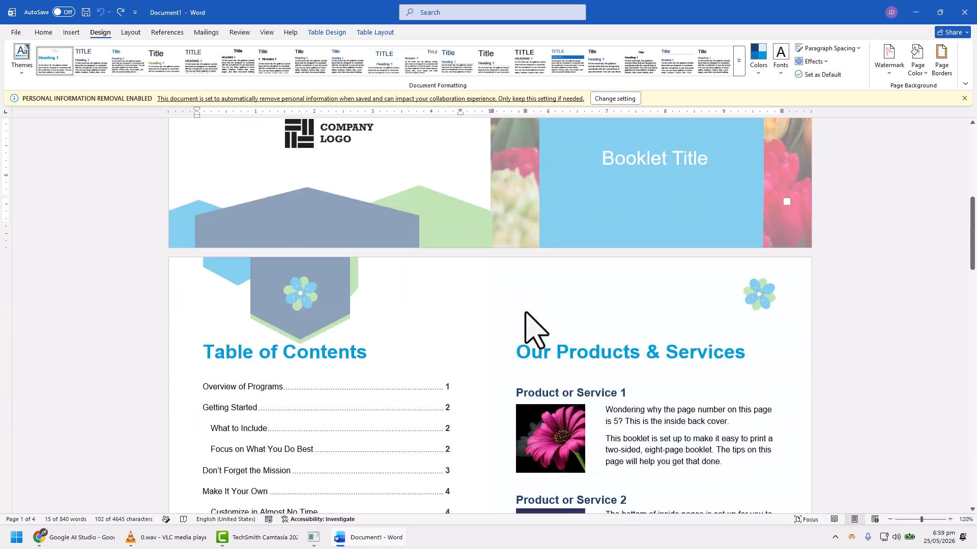
pyautogui.scroll(-7, 517, 300)
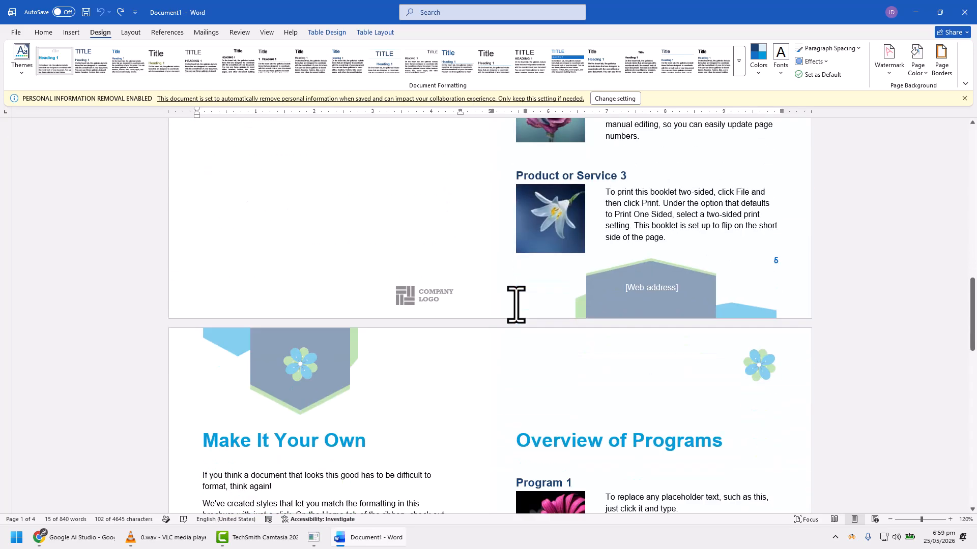
# Step: Save the document to the Desktop under the file name Booklet as a Word document
pyautogui.click(16, 32)
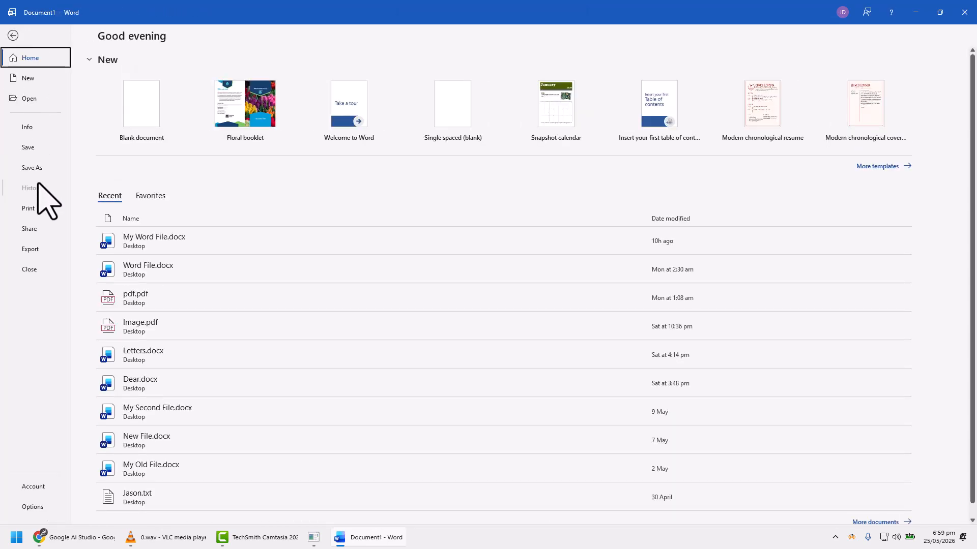
pyautogui.click(33, 167)
pyautogui.click(140, 271)
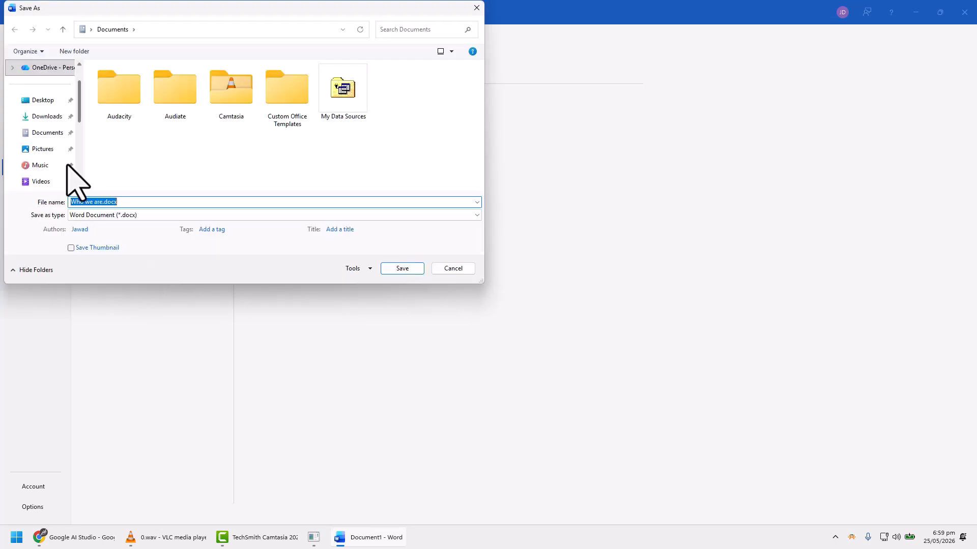
pyautogui.click(46, 104)
pyautogui.click(133, 202)
pyautogui.write('Booklet')
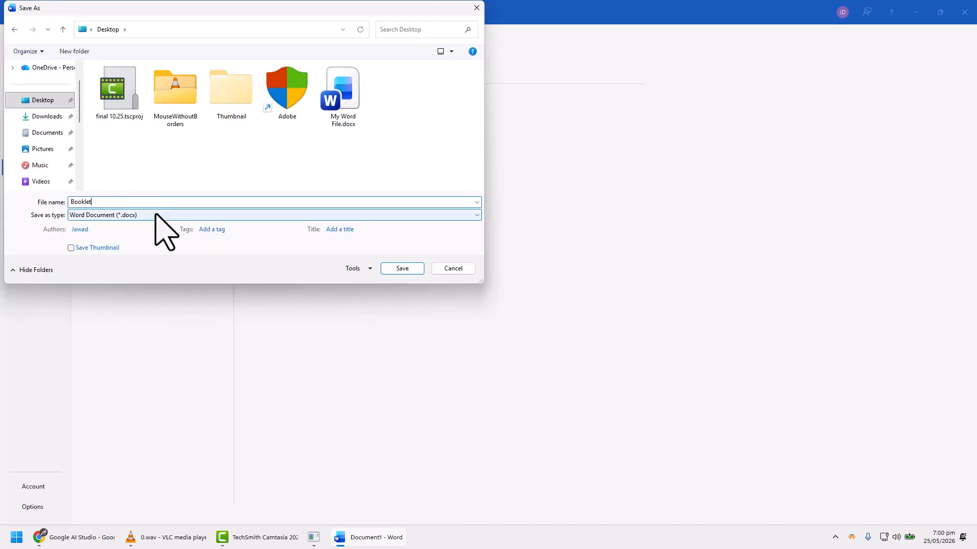
pyautogui.click(414, 269)
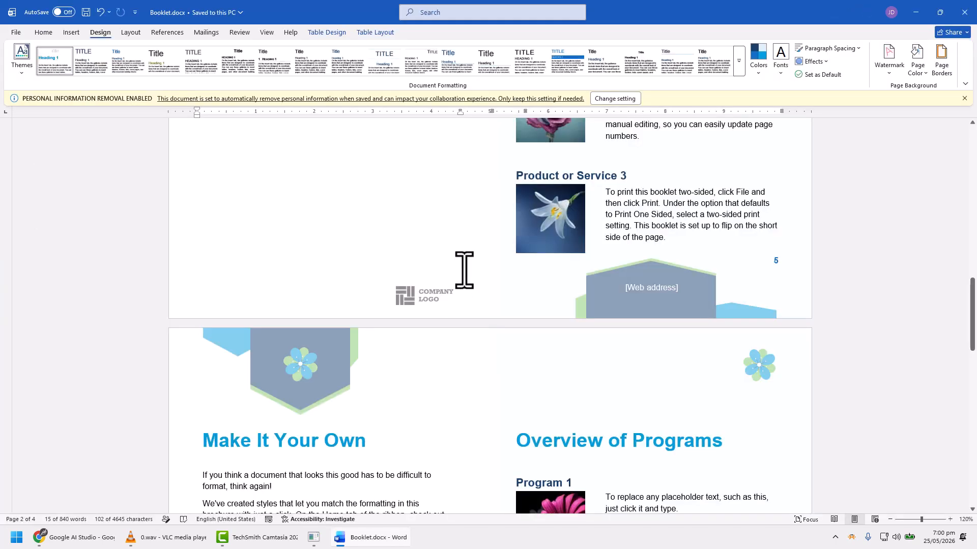
# Step: Create a new blank document
pyautogui.scroll(15, 464, 270)
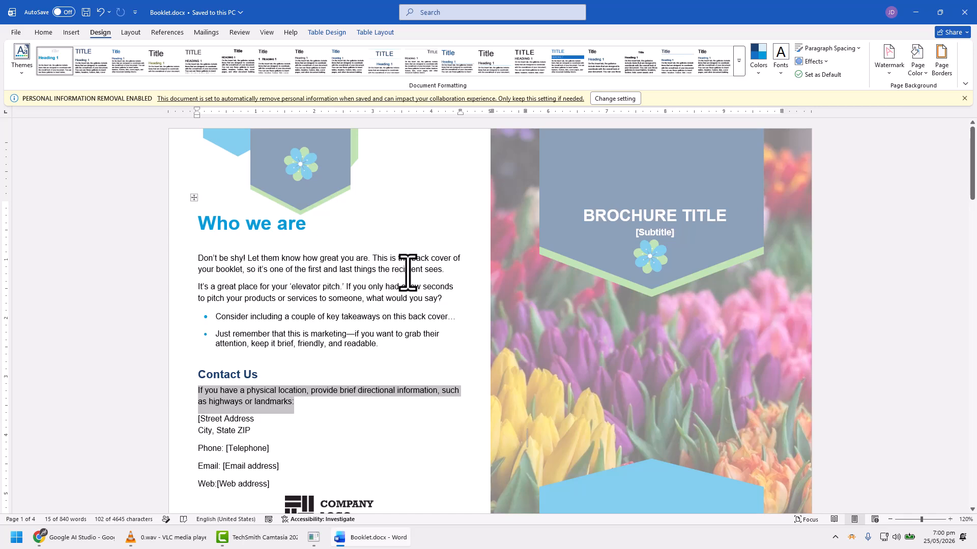
pyautogui.click(16, 32)
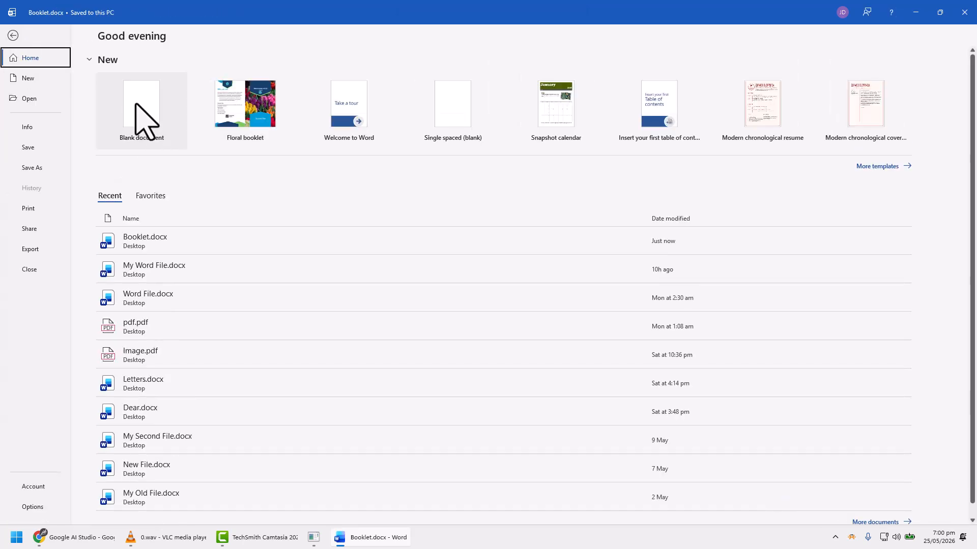
pyautogui.click(137, 107)
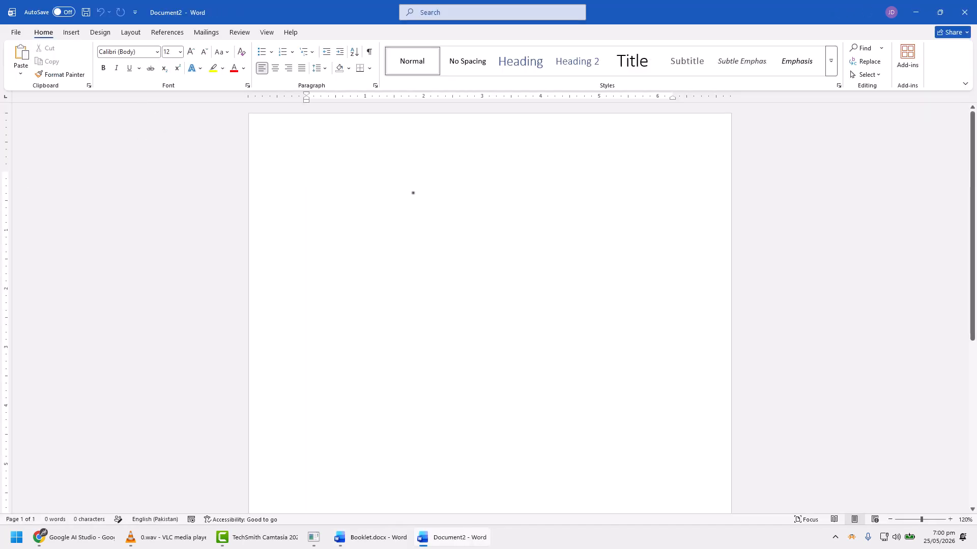
# Step: Open the page setup options of the blank document and set multiple pages to Book fold
pyautogui.click(130, 33)
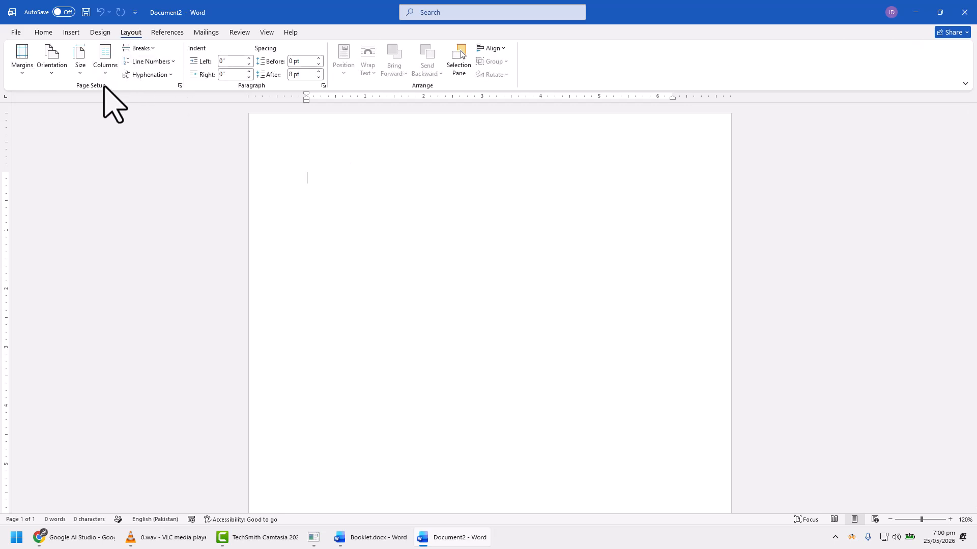
pyautogui.click(180, 86)
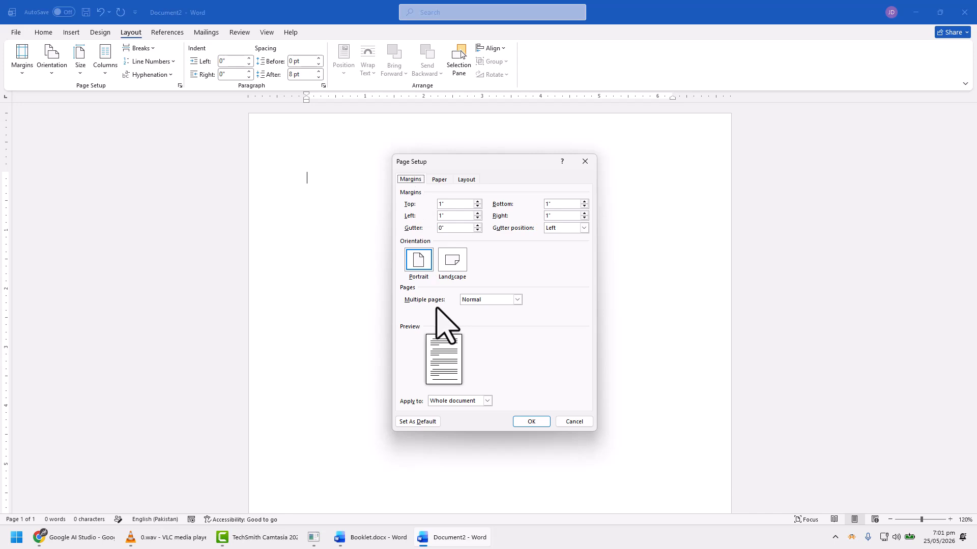
pyautogui.click(486, 301)
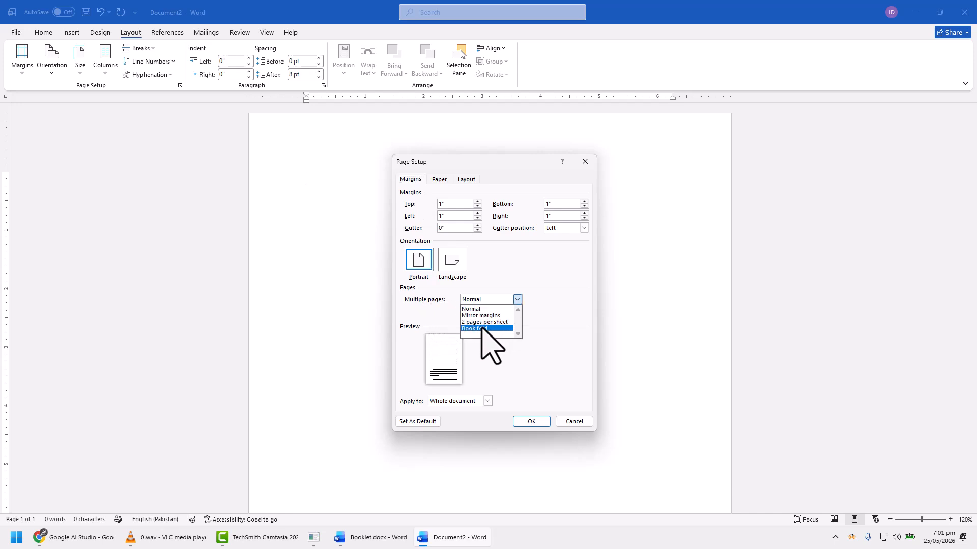
pyautogui.click(483, 328)
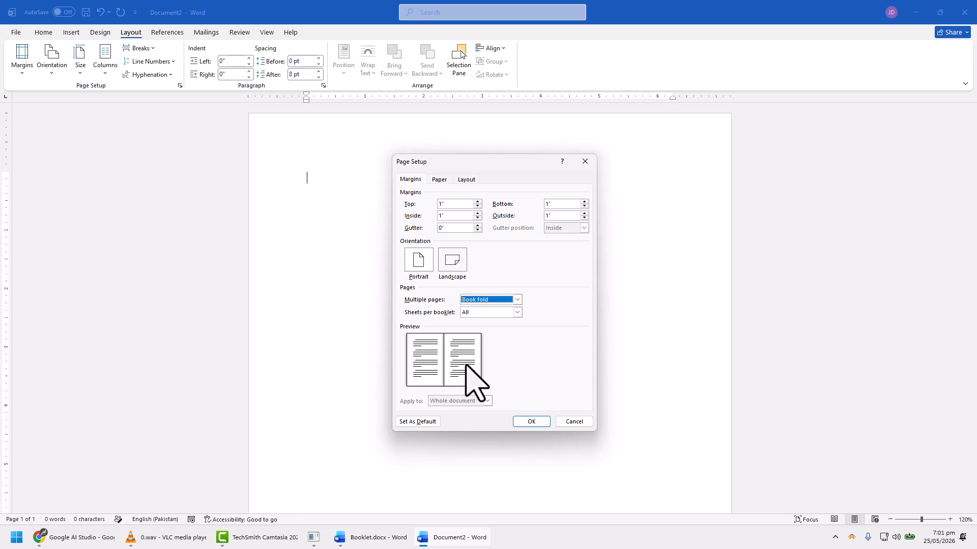
# Step: Set the gutter margin to 0.5" for the book-fold pages
pyautogui.doubleClick(442, 229)
pyautogui.click(477, 227)
pyautogui.click(477, 227)
pyautogui.click(477, 227)
pyautogui.click(477, 227)
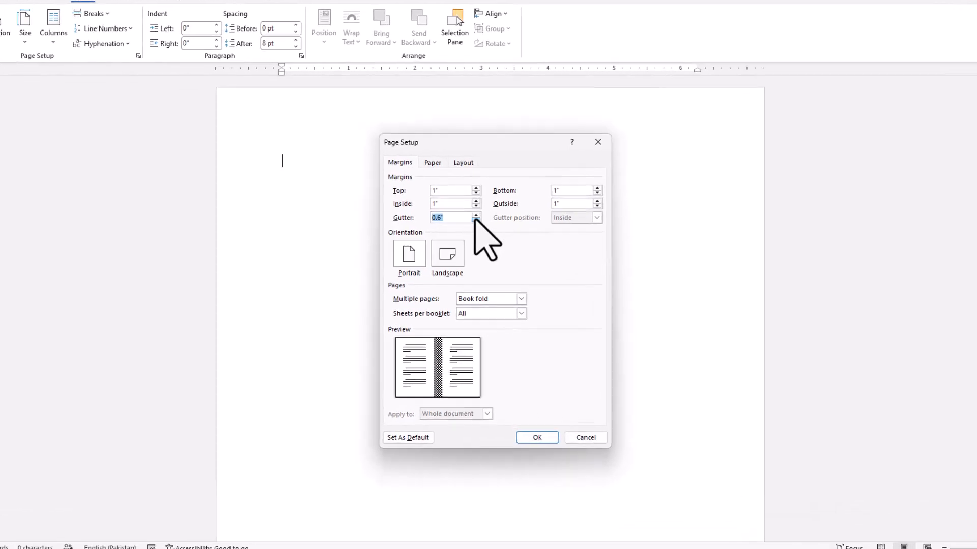
pyautogui.click(475, 219)
pyautogui.click(475, 219)
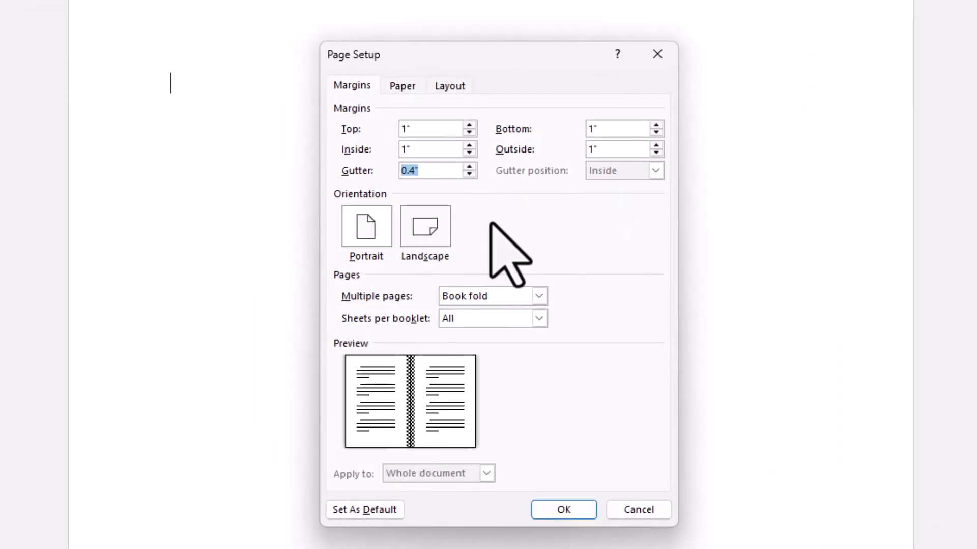
pyautogui.click(475, 220)
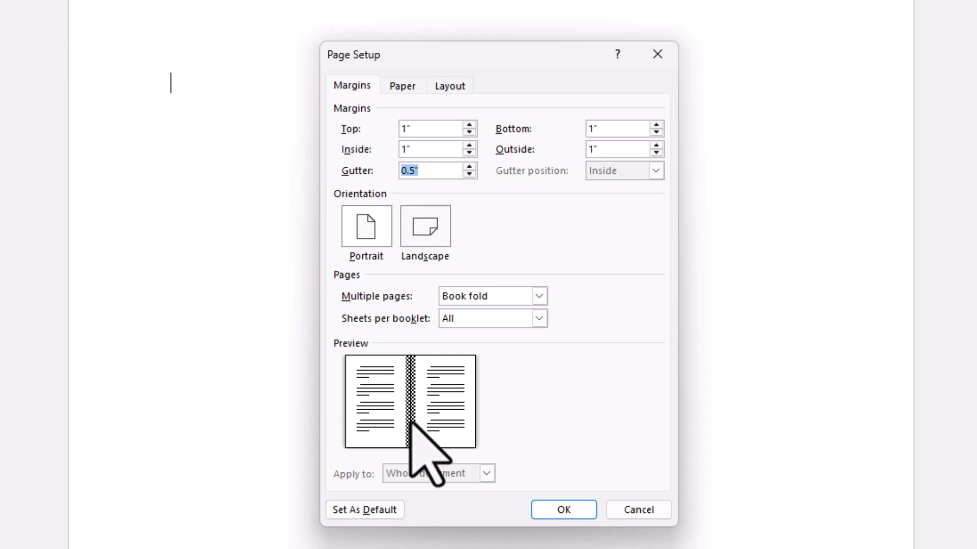
# Step: Choose A4 as the paper size for the book-fold document
pyautogui.click(402, 86)
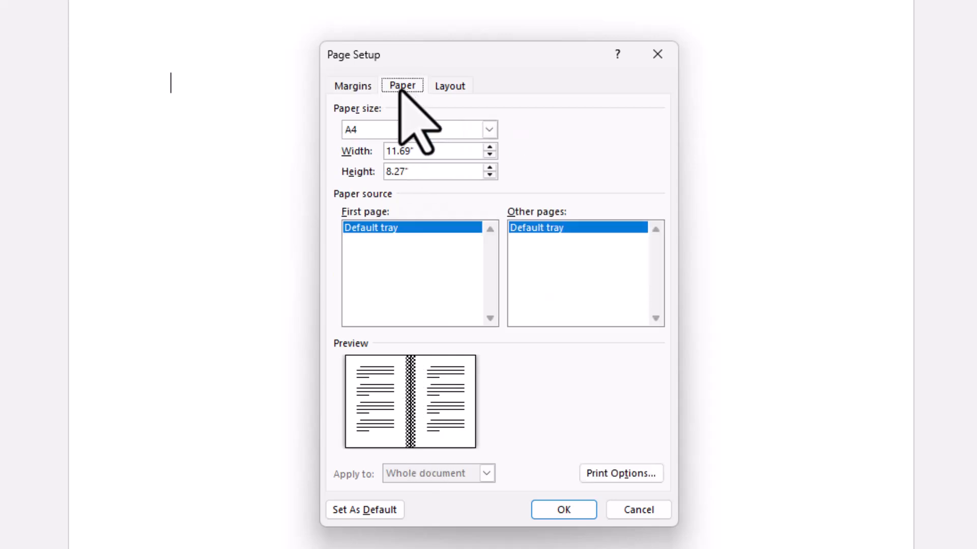
pyautogui.click(375, 129)
pyautogui.click(376, 130)
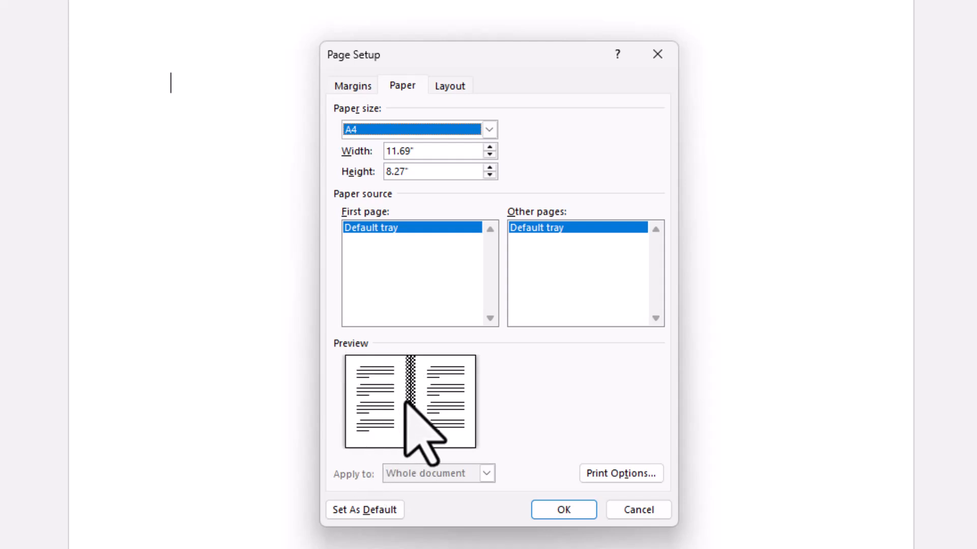
# Step: Add a box page border with a shadow effect through the page setup's layout options
pyautogui.click(451, 86)
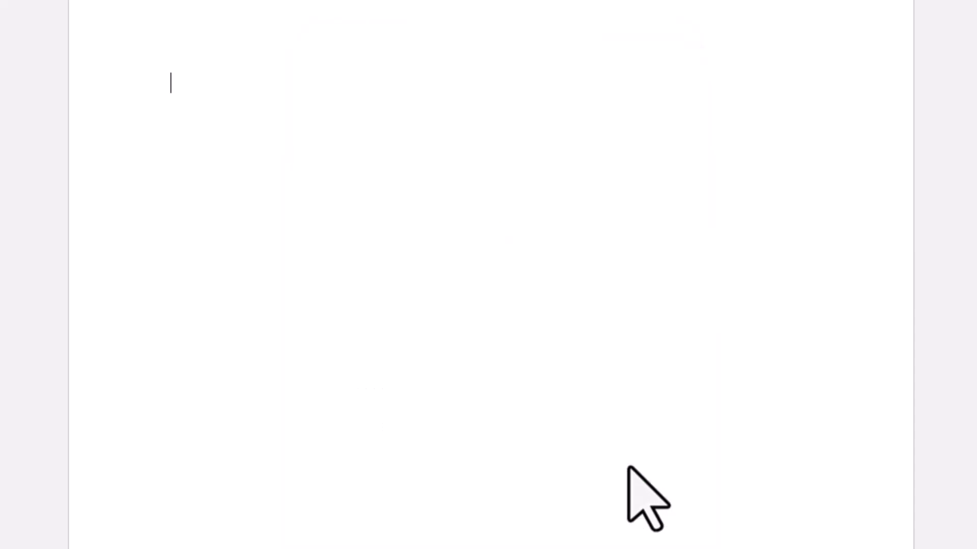
pyautogui.click(546, 257)
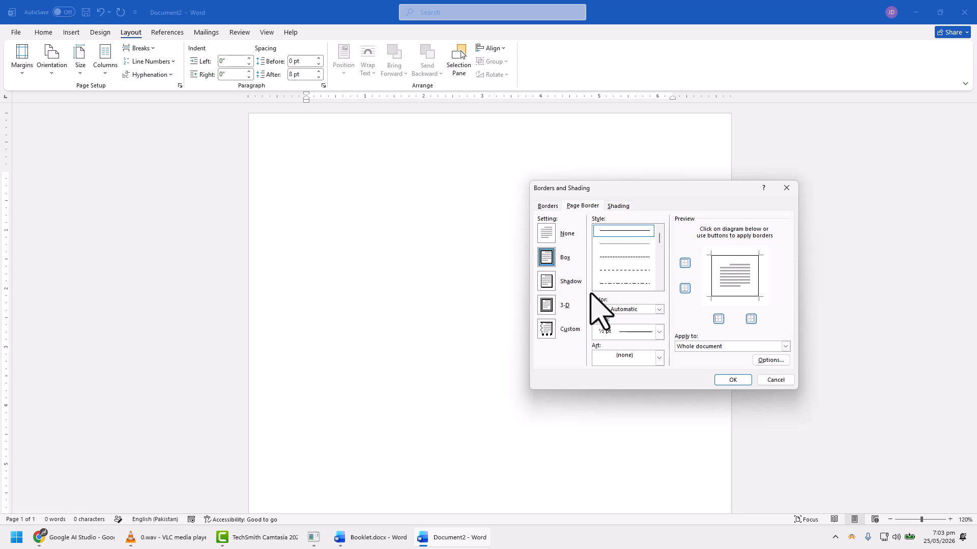
pyautogui.click(179, 86)
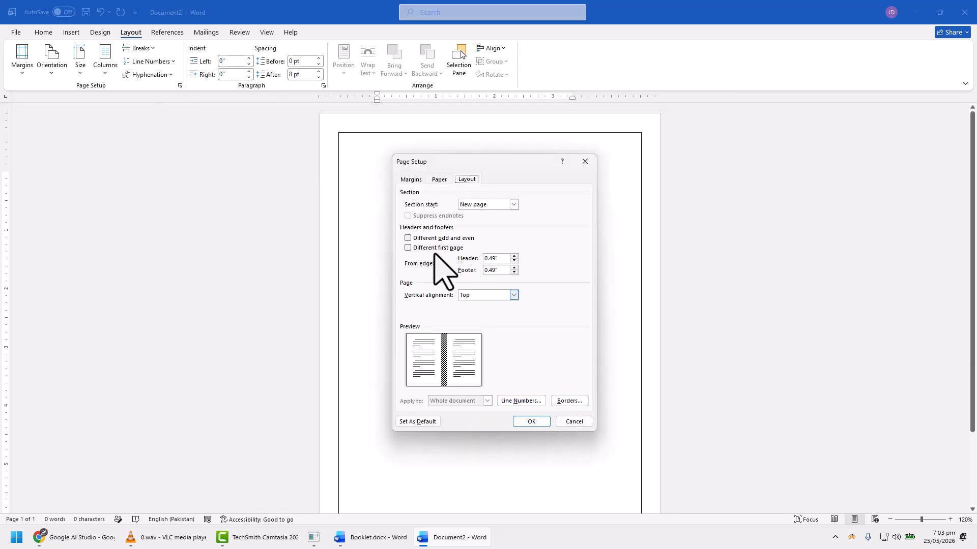
pyautogui.click(583, 403)
pyautogui.click(733, 379)
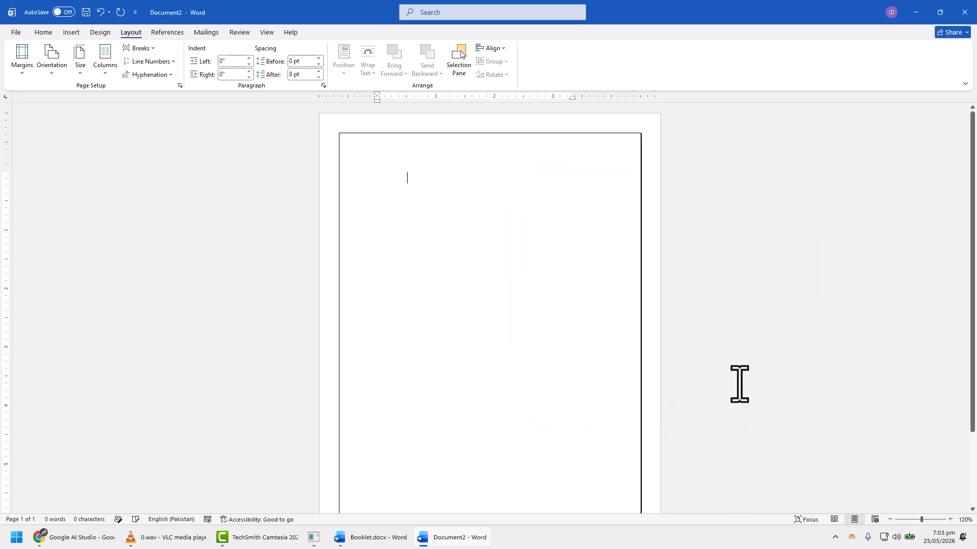
pyautogui.scroll(-5, 520, 307)
pyautogui.scroll(3, 520, 307)
pyautogui.doubleClick(397, 181)
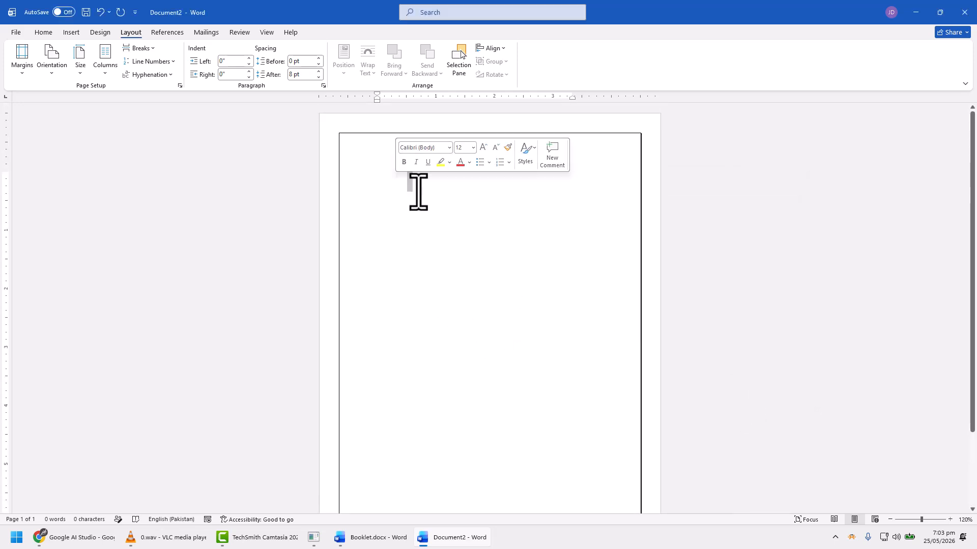
pyautogui.click(426, 200)
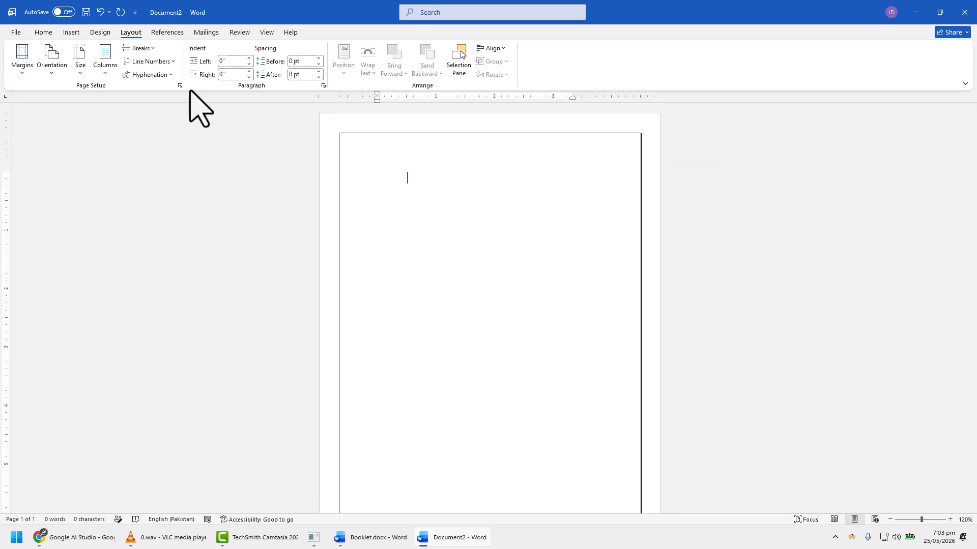
pyautogui.moveTo(422, 184); pyautogui.dragTo(388, 184)
pyautogui.click(426, 247)
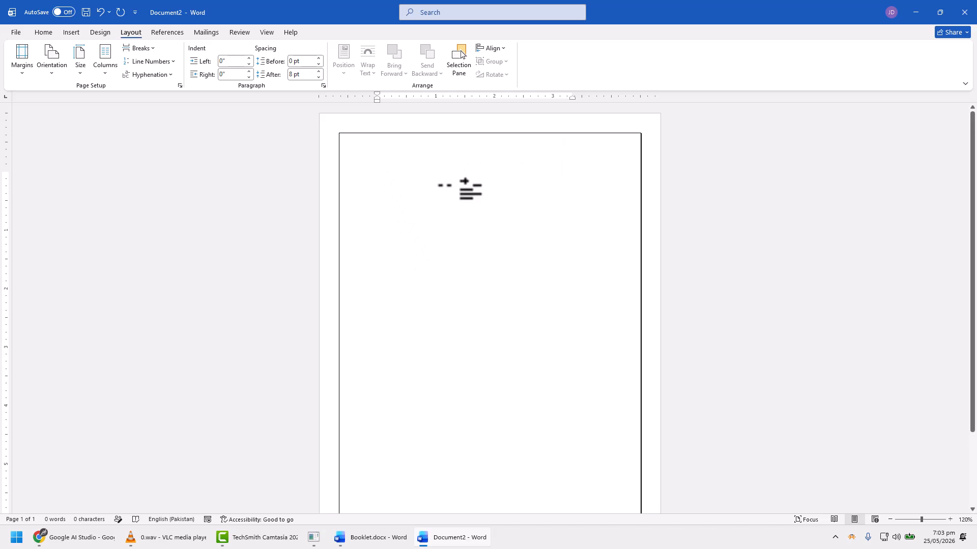
# Step: Generate placeholder paragraphs on the blank page with the =rand() function
pyautogui.write('=rand')
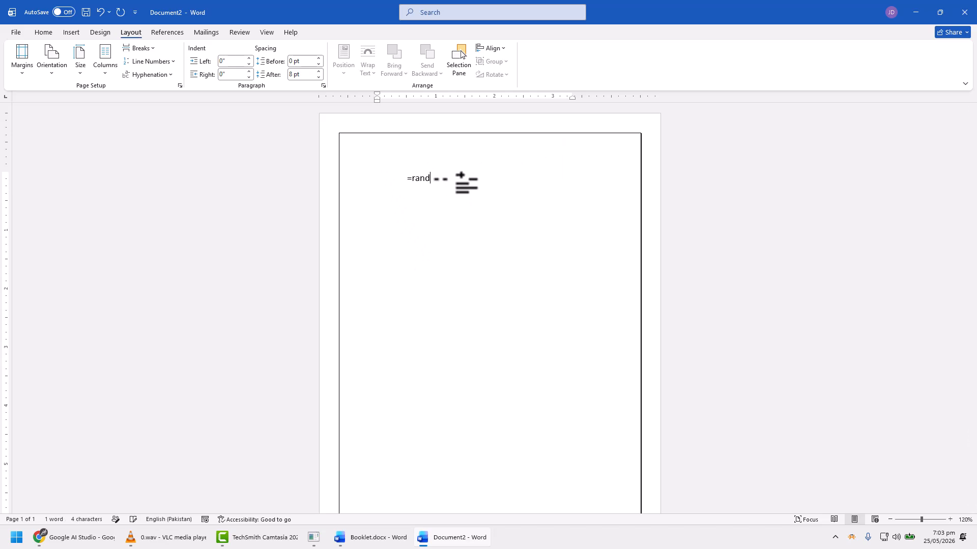
pyautogui.write('()')
pyautogui.press('Return')
pyautogui.scroll(10, 452, 198)
# Step: Set the left indent of all the placeholder text to -0.63"
pyautogui.hotkey('ctrl', 'a')
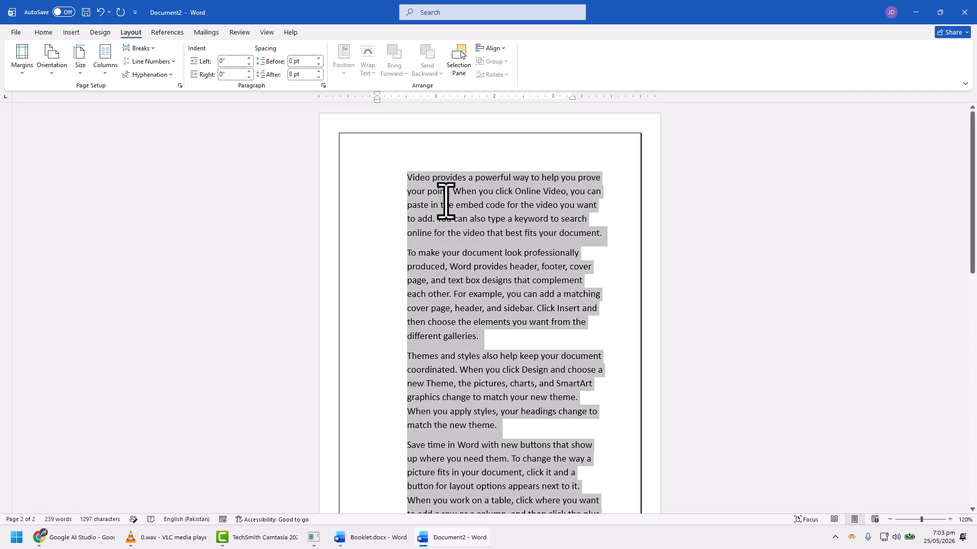
pyautogui.moveTo(377, 100)
pyautogui.mouseDown()
pyautogui.moveTo(335, 101)
pyautogui.moveTo(343, 95)
pyautogui.mouseUp()
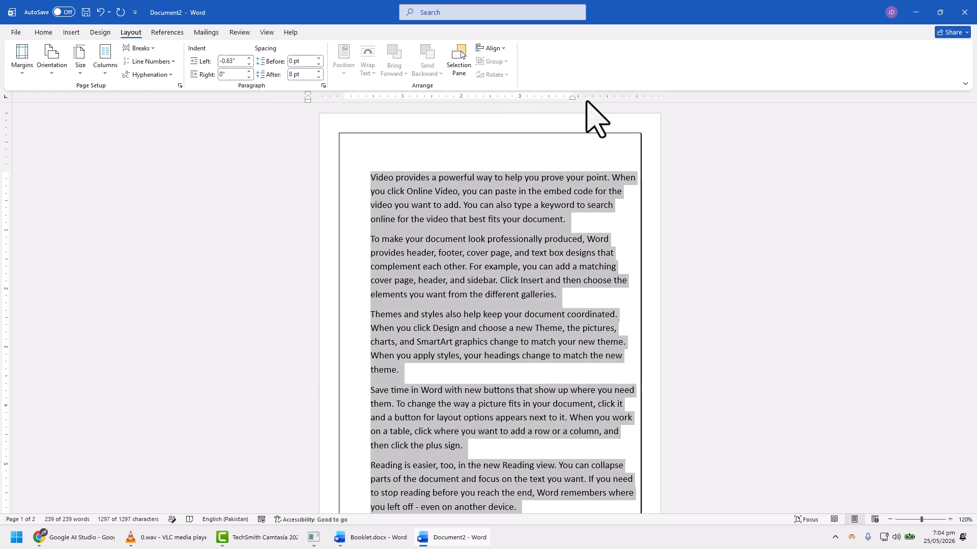
pyautogui.click(544, 246)
pyautogui.scroll(-2, 529, 338)
pyautogui.scroll(2, 513, 344)
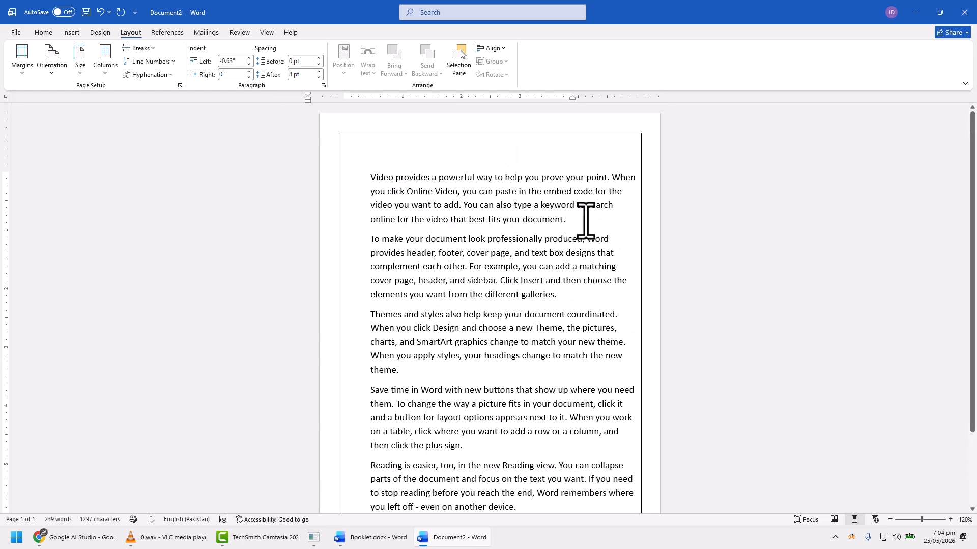
# Step: Add blank lines below the first paragraph and insert a table with 3 columns and 6 rows there
pyautogui.press('Return')
pyautogui.press('Return')
pyautogui.press('Return')
pyautogui.press('Return')
pyautogui.press('Return')
pyautogui.press('Return')
pyautogui.press('Up')
pyautogui.press('Up')
pyautogui.press('Up')
pyautogui.press('Up')
pyautogui.click(71, 32)
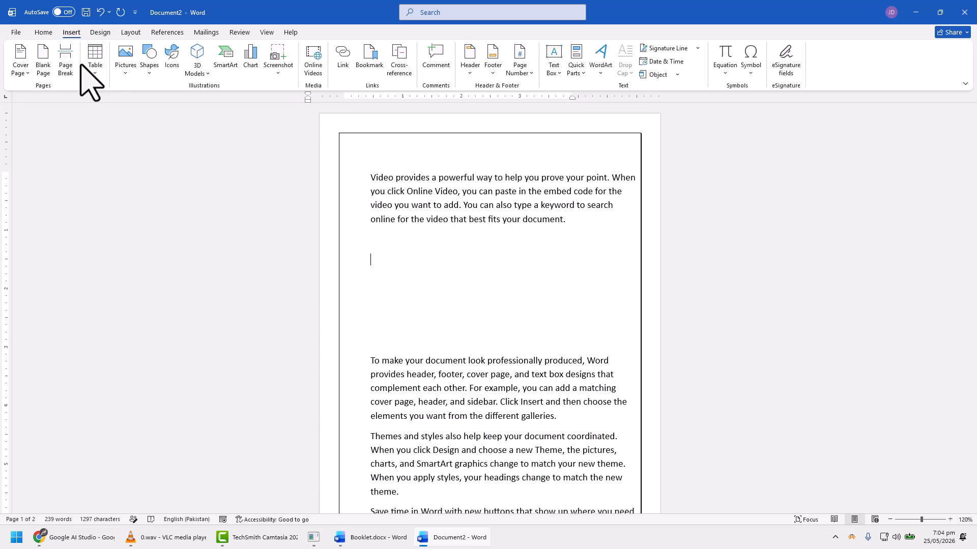
pyautogui.click(95, 58)
pyautogui.click(123, 170)
pyautogui.click(431, 349)
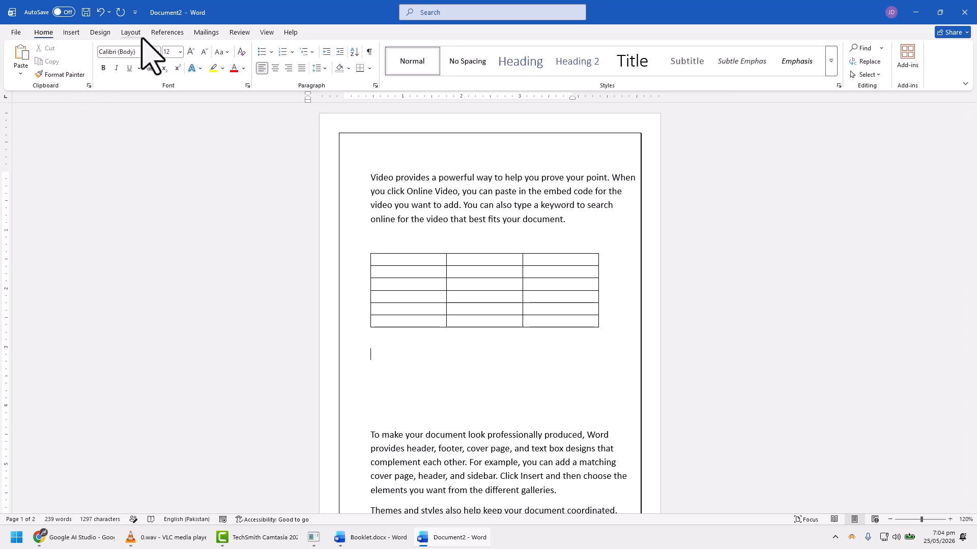
# Step: Insert page numbers at the top of the pages in the "1 | Page" style with the thin line and return to the body text
pyautogui.click(71, 32)
pyautogui.click(519, 69)
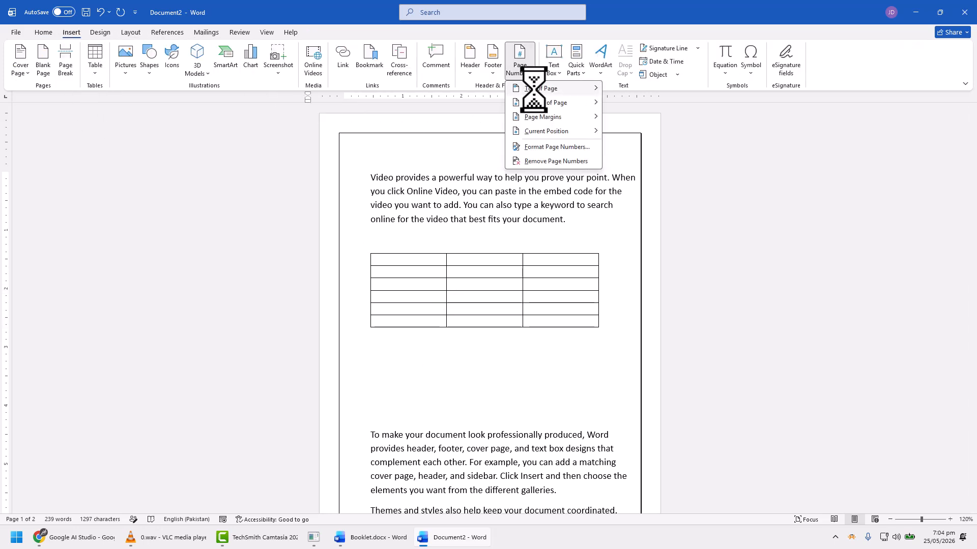
pyautogui.moveTo(599, 90)
pyautogui.click(702, 355)
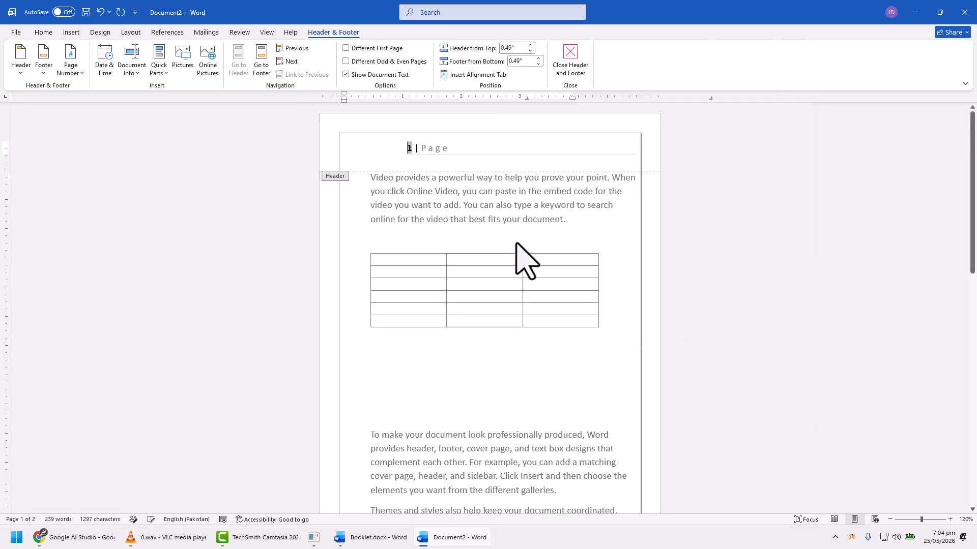
pyautogui.doubleClick(463, 216)
pyautogui.scroll(-15, 471, 226)
pyautogui.scroll(5, 441, 326)
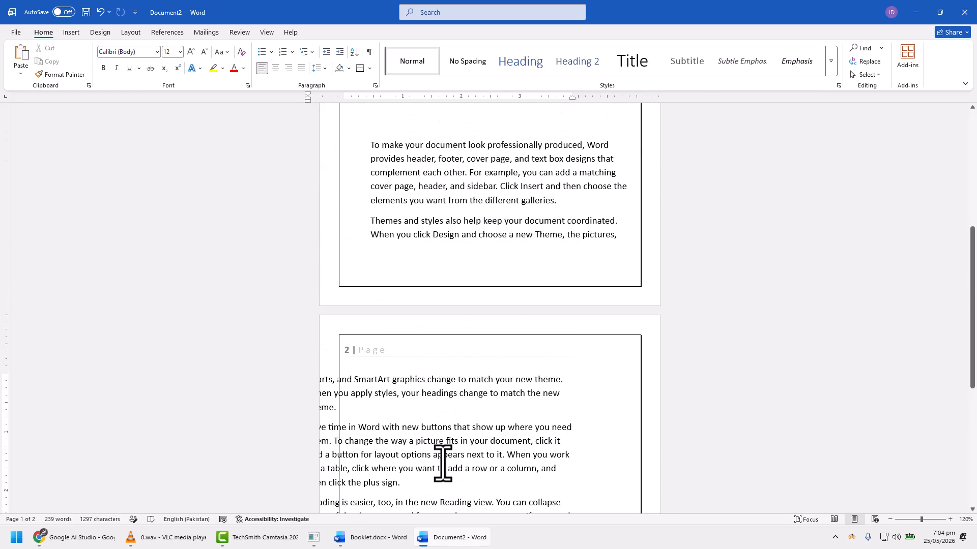
# Step: Set the left indent of the text running onto page 2 to 0.19" so it fits inside the page border
pyautogui.scroll(-3, 443, 463)
pyautogui.moveTo(455, 463); pyautogui.dragTo(292, 314)
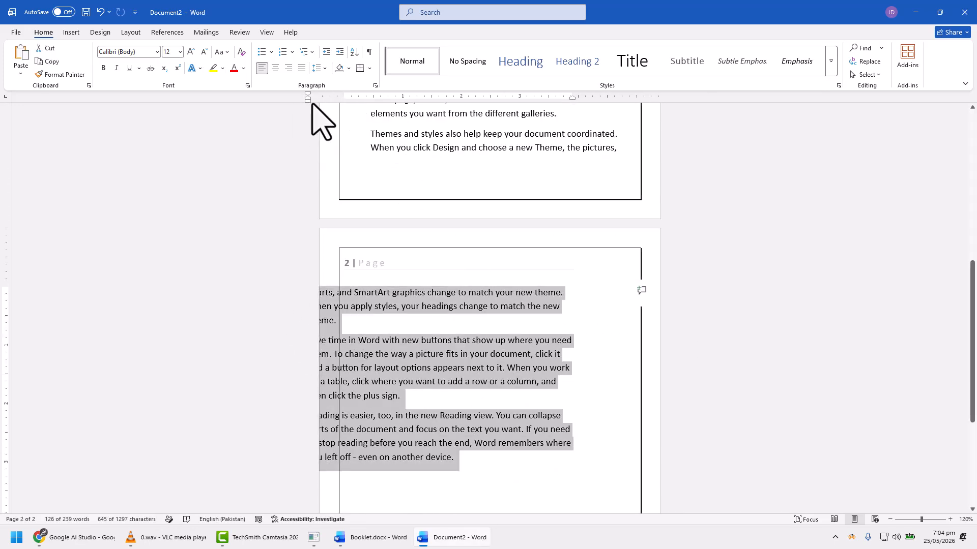
pyautogui.moveTo(308, 98); pyautogui.dragTo(358, 103)
pyautogui.click(467, 448)
pyautogui.scroll(7, 468, 451)
pyautogui.scroll(-1, 458, 432)
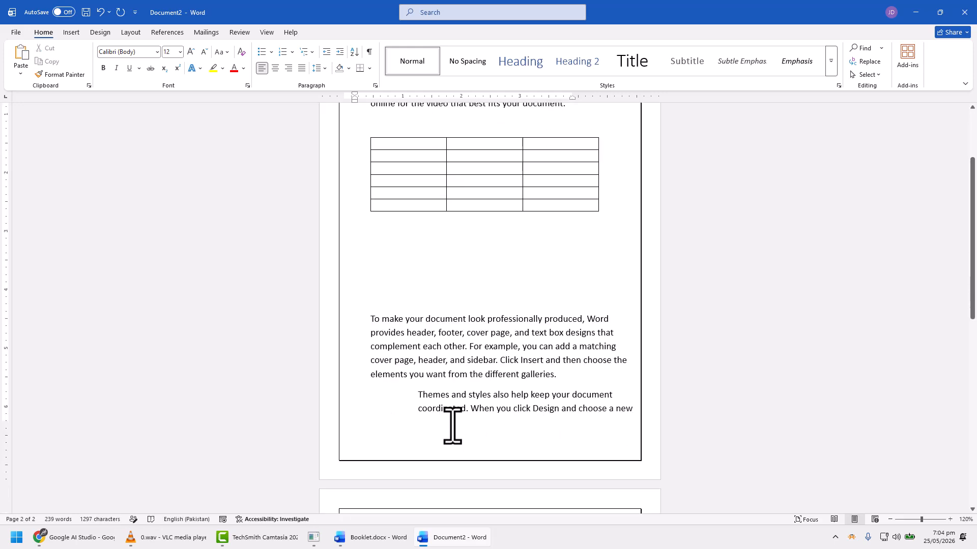
# Step: Increase the left indent of the paragraph beginning "Themes and styles" slightly
pyautogui.tripleClick(523, 416)
pyautogui.moveTo(355, 100)
pyautogui.mouseDown()
pyautogui.moveTo(331, 104)
pyautogui.moveTo(360, 102)
pyautogui.mouseUp()
pyautogui.click(463, 380)
# Step: Add two blank lines after the paragraph ending "different galleries" to push the following text onto page 2
pyautogui.scroll(-3, 473, 374)
pyautogui.click(581, 258)
pyautogui.press('Return')
pyautogui.press('Return')
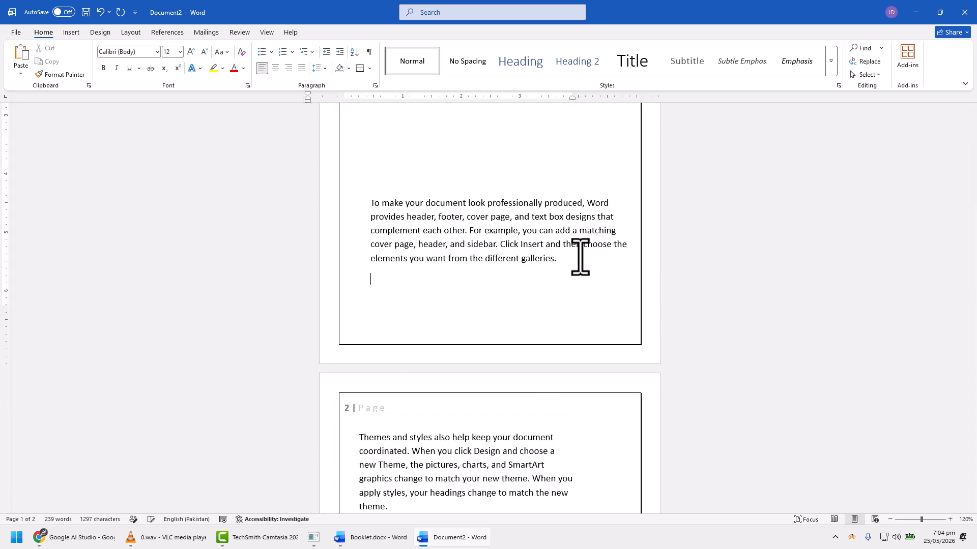
pyautogui.scroll(-6, 600, 306)
pyautogui.scroll(11, 447, 360)
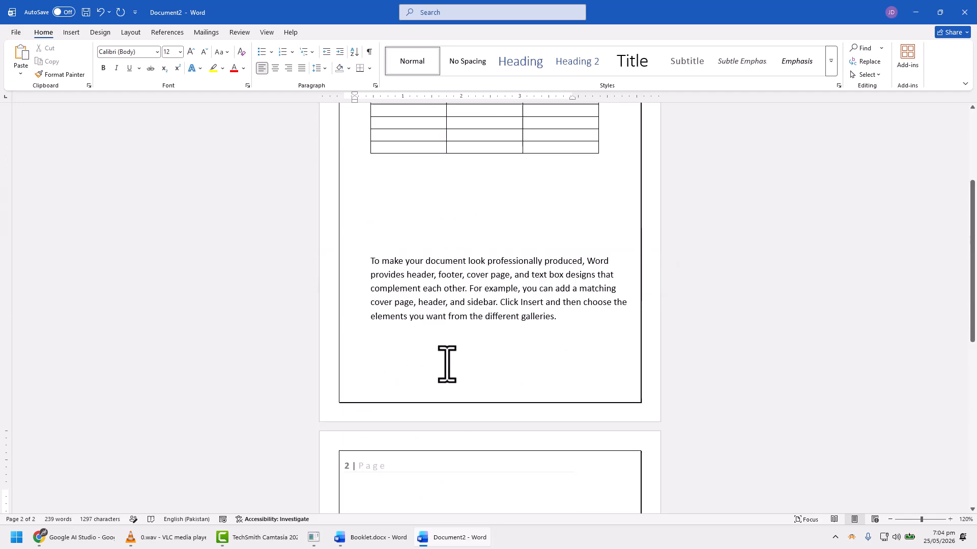
# Step: Draw a rectangle about 3.07" wide and 1.11" high in the blank space between the table and the second paragraph
pyautogui.click(459, 365)
pyautogui.moveTo(460, 365); pyautogui.dragTo(436, 399)
pyautogui.click(72, 33)
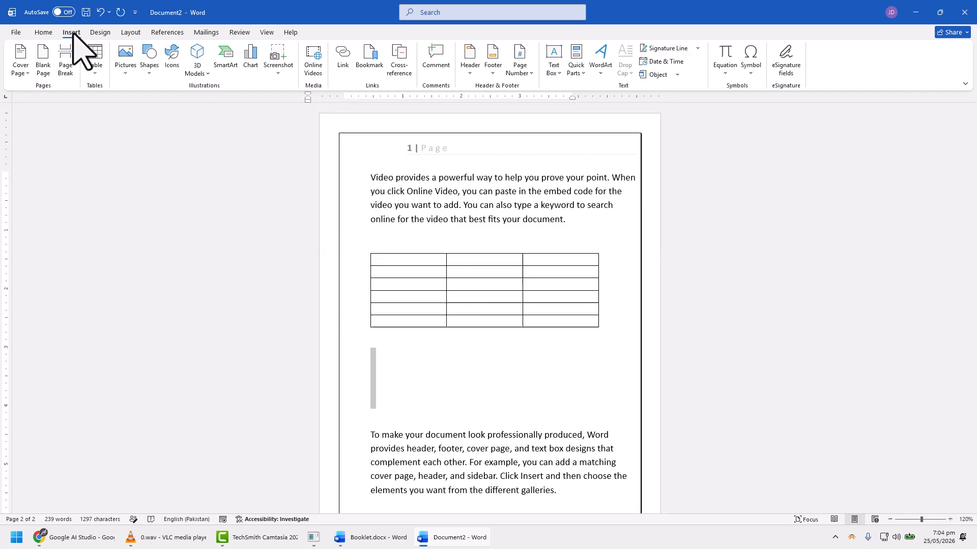
pyautogui.click(154, 74)
pyautogui.click(183, 102)
pyautogui.moveTo(391, 348); pyautogui.dragTo(570, 413)
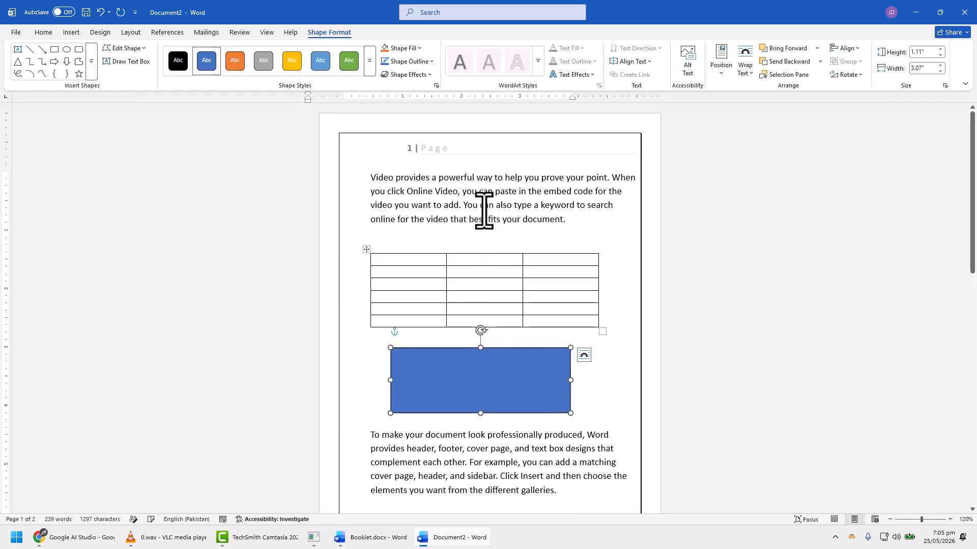
pyautogui.click(484, 209)
pyautogui.scroll(-3, 527, 330)
pyautogui.scroll(-6, 527, 329)
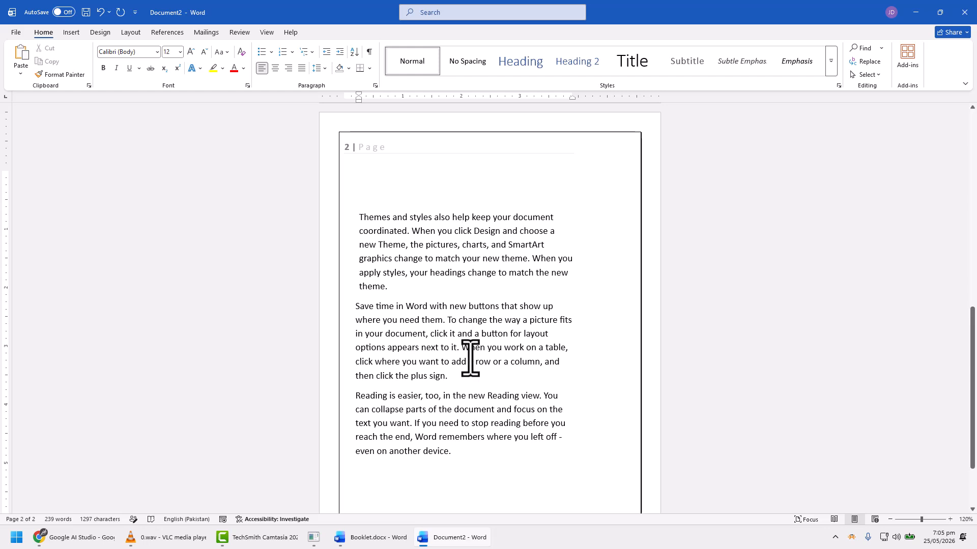
pyautogui.moveTo(494, 451); pyautogui.dragTo(454, 437)
pyautogui.click(379, 325)
pyautogui.scroll(1, 379, 325)
# Step: Try setting the sheets per booklet to 4 in the page setup, then close it without applying
pyautogui.click(127, 34)
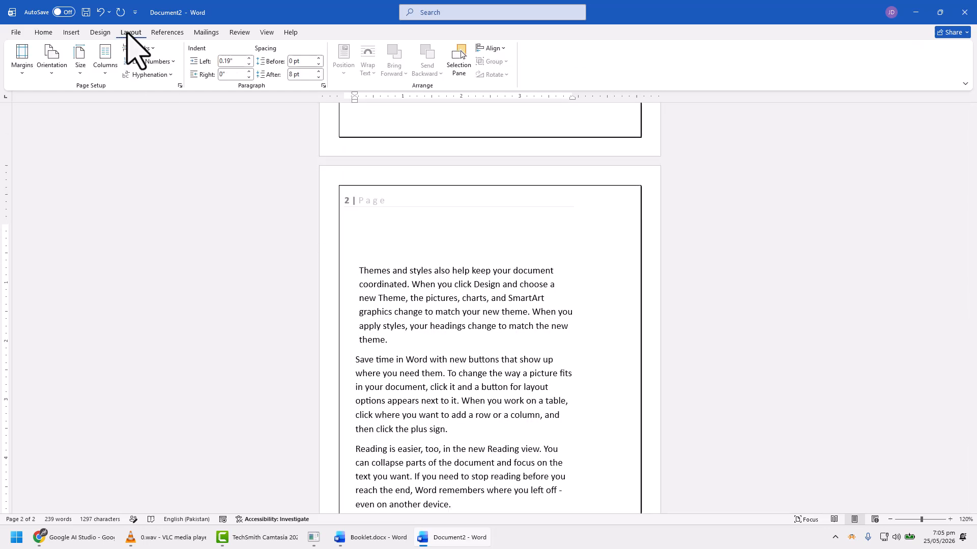
pyautogui.click(179, 85)
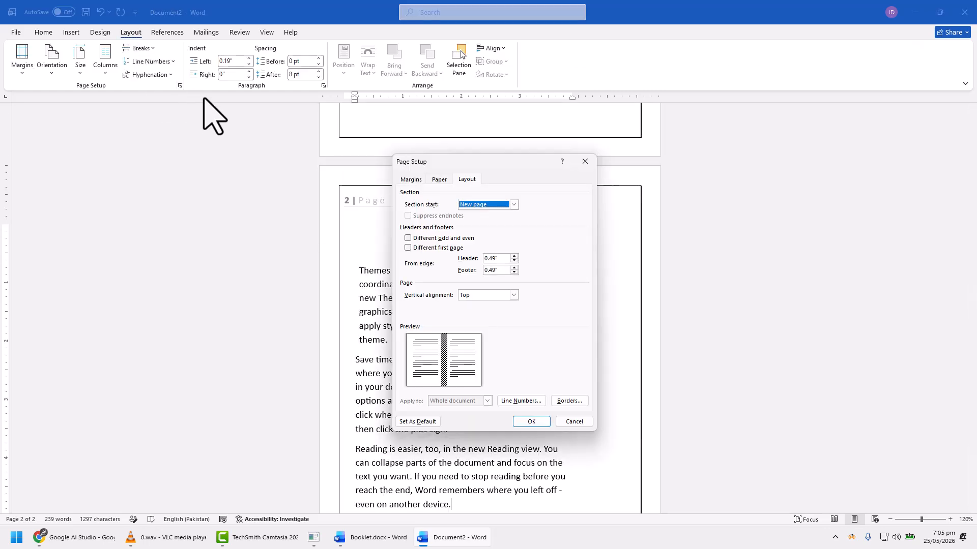
pyautogui.click(410, 179)
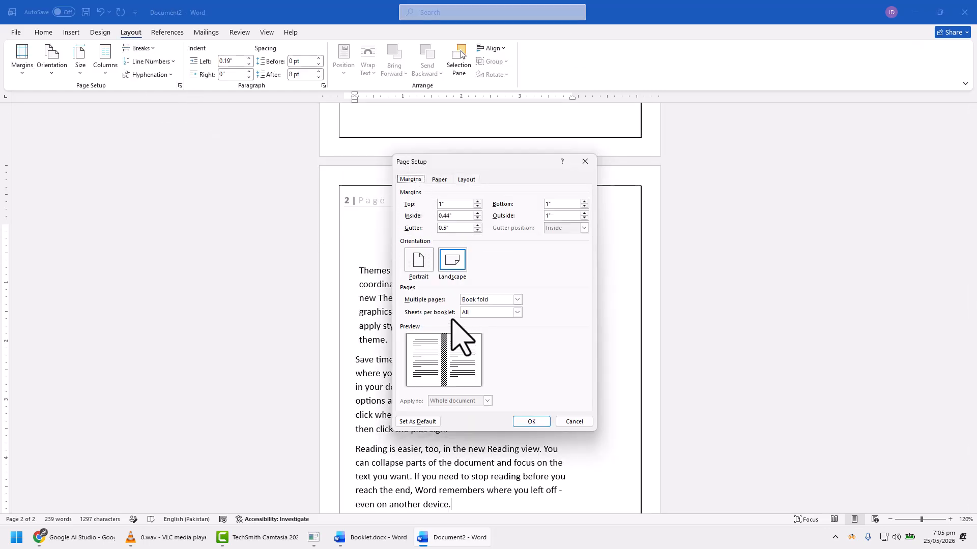
pyautogui.click(491, 313)
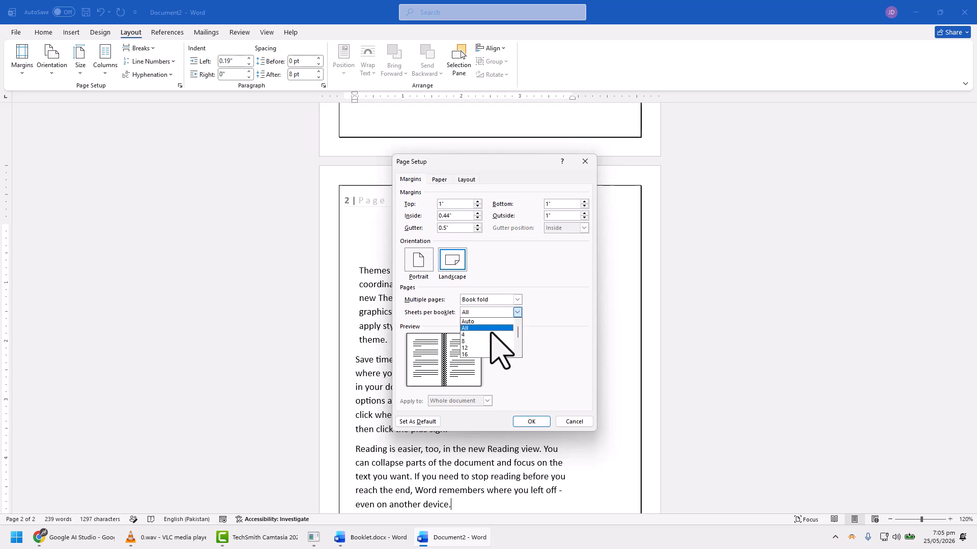
pyautogui.click(490, 335)
pyautogui.click(496, 314)
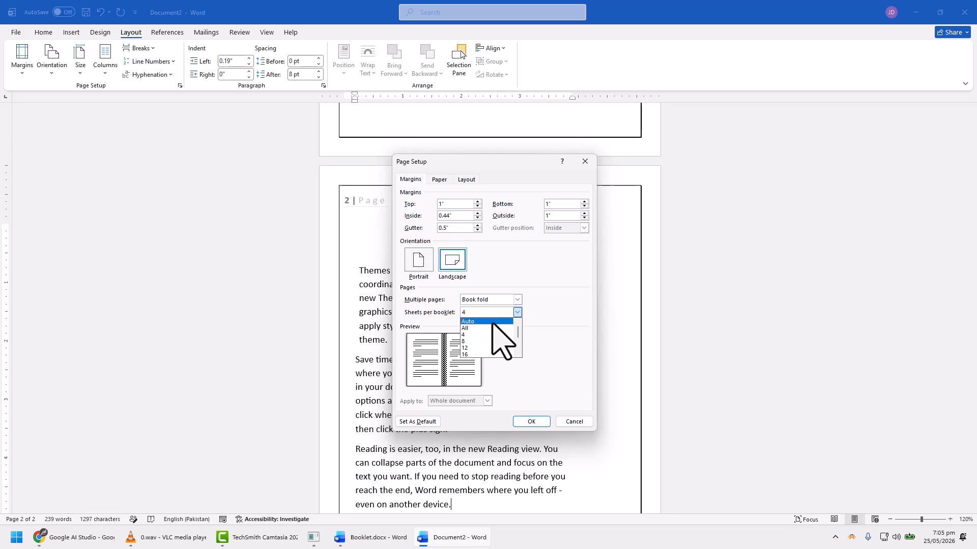
pyautogui.click(590, 372)
pyautogui.click(585, 161)
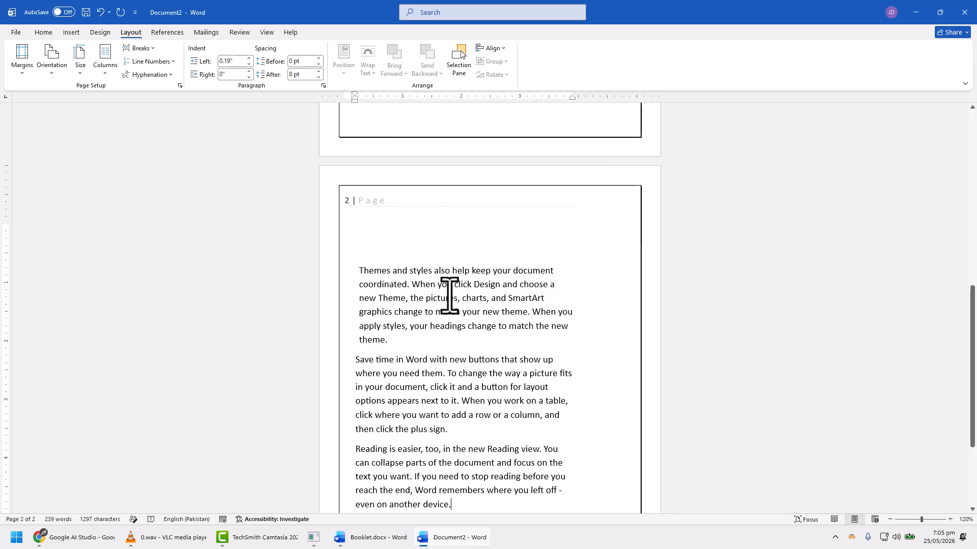
# Step: Look over the blank-based document, switch to the Booklet document and examine the layout of its pages
pyautogui.scroll(2, 449, 296)
pyautogui.scroll(1, 445, 331)
pyautogui.scroll(-2, 441, 371)
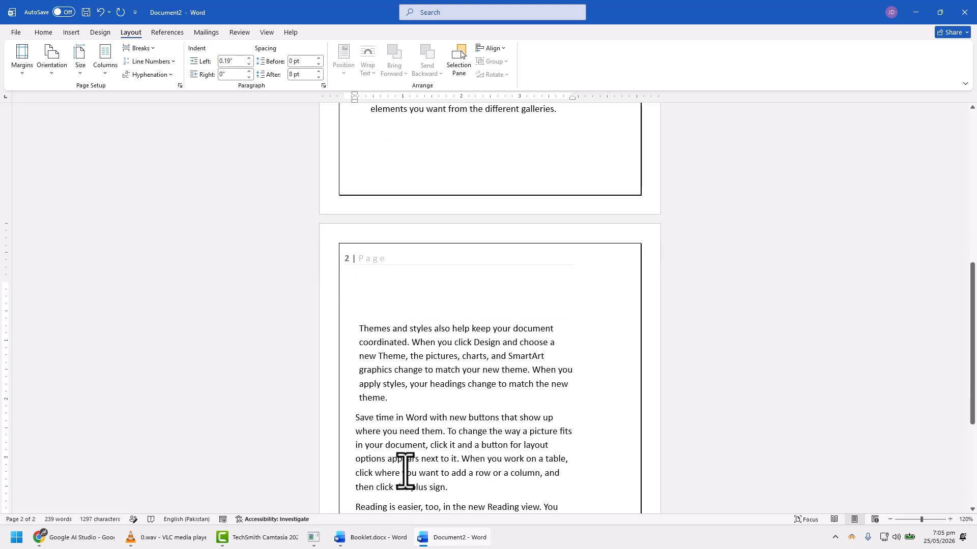
pyautogui.click(388, 539)
pyautogui.scroll(-5, 371, 322)
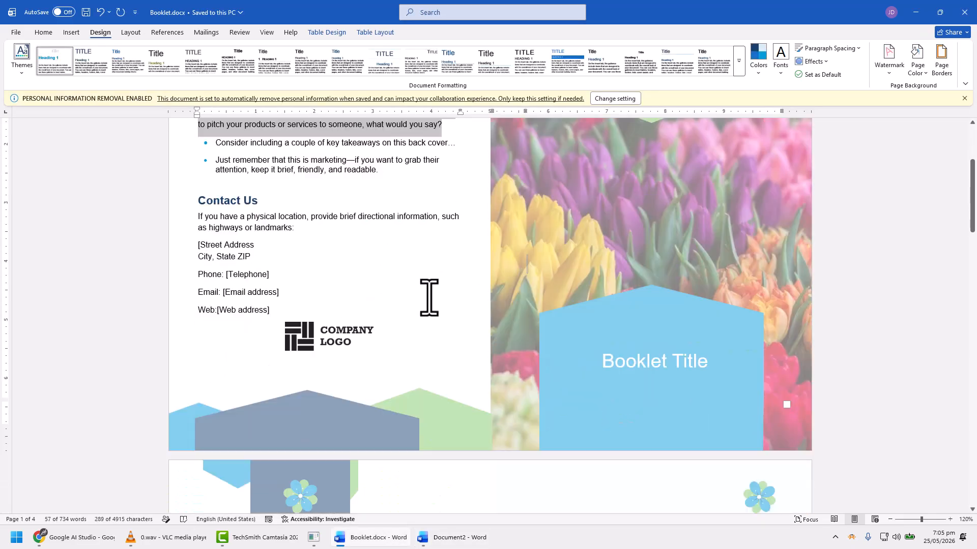
pyautogui.scroll(2, 427, 297)
pyautogui.scroll(3, 315, 231)
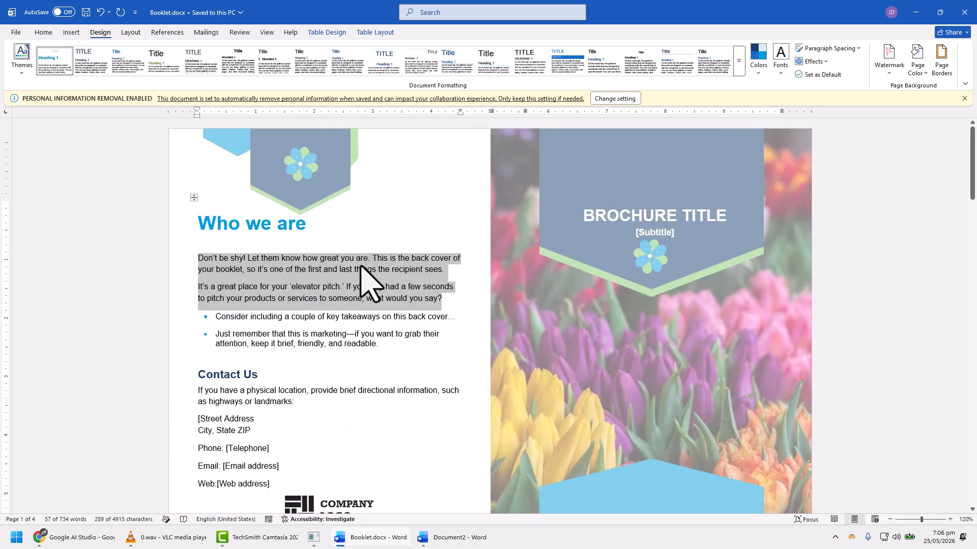
pyautogui.moveTo(972, 162); pyautogui.dragTo(972, 319)
pyautogui.scroll(-12, 473, 240)
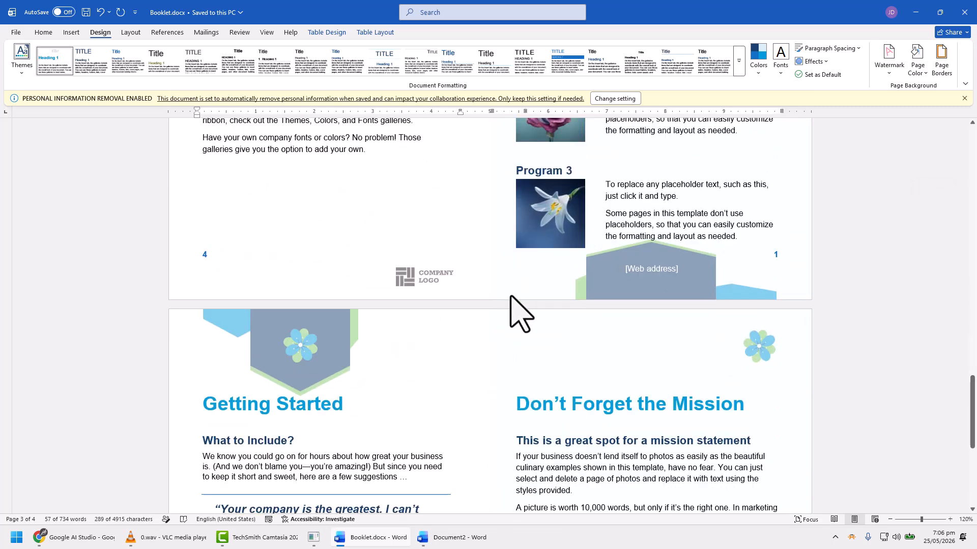
# Step: Preview the Booklet document for printing, examine its page spreads at a whole-page zoom, then return to the document
pyautogui.click(16, 32)
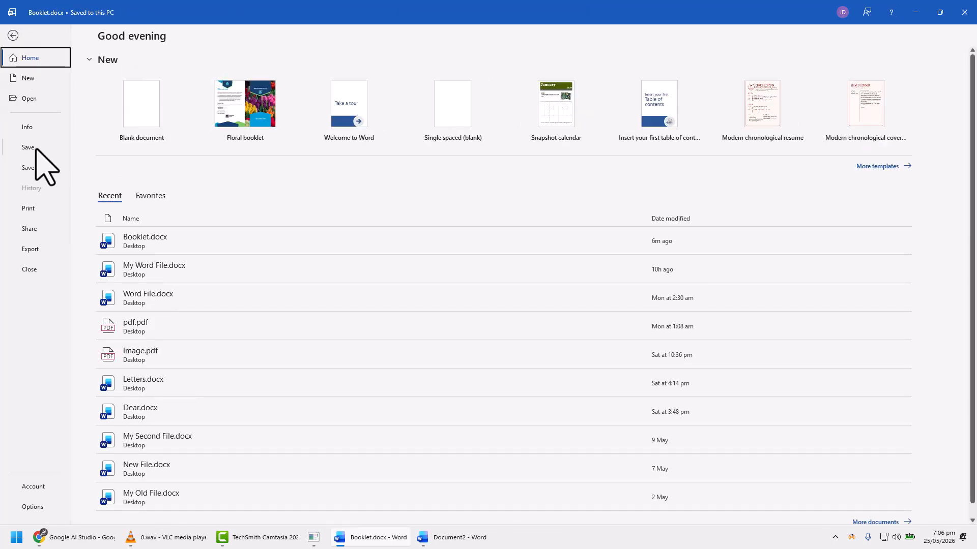
pyautogui.click(30, 208)
pyautogui.click(898, 517)
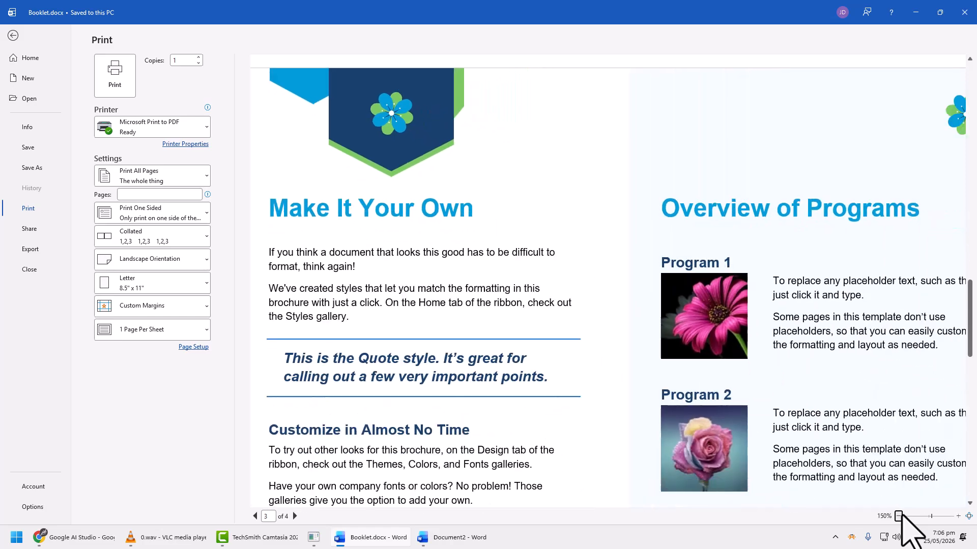
pyautogui.scroll(-1, 567, 249)
pyautogui.scroll(2, 568, 248)
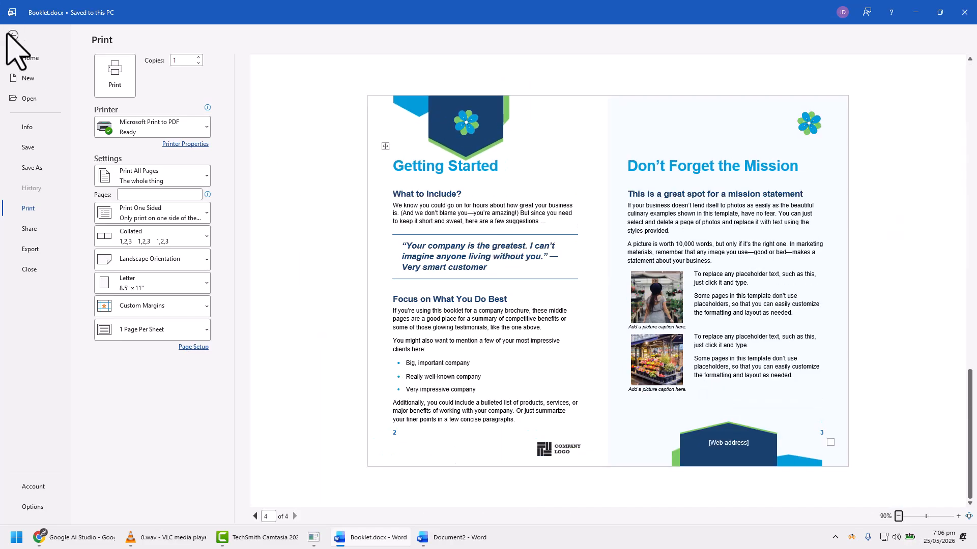
pyautogui.click(13, 35)
# Step: Switch to the blank-based Document2 and bring up its print preview with both booklet pages in view
pyautogui.click(433, 537)
pyautogui.scroll(-4, 388, 208)
pyautogui.scroll(3, 388, 208)
pyautogui.click(16, 32)
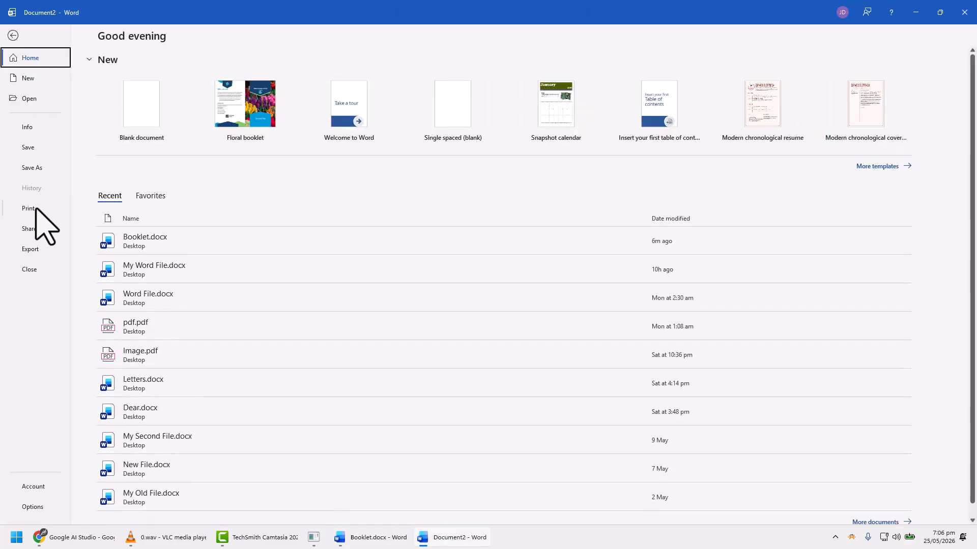
pyautogui.click(28, 209)
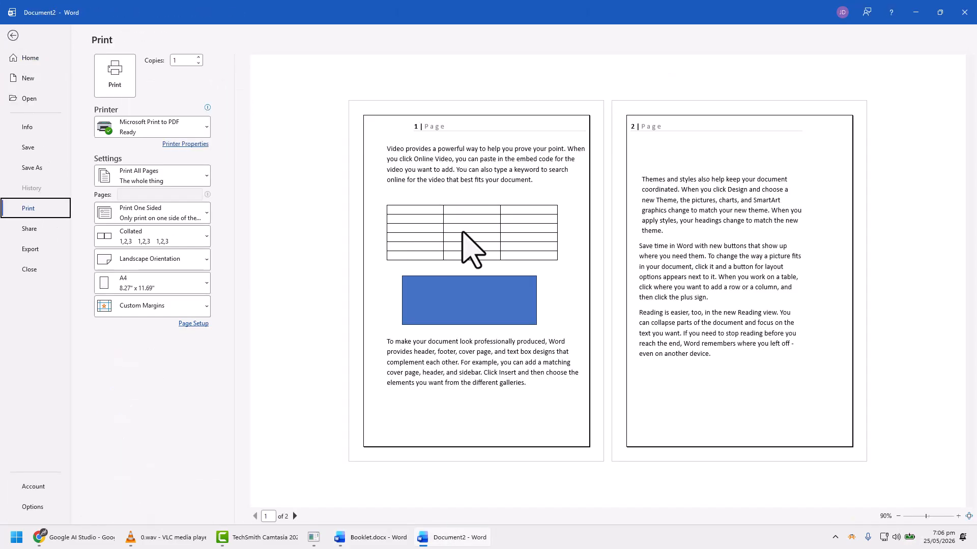
pyautogui.click(13, 50)
pyautogui.click(28, 209)
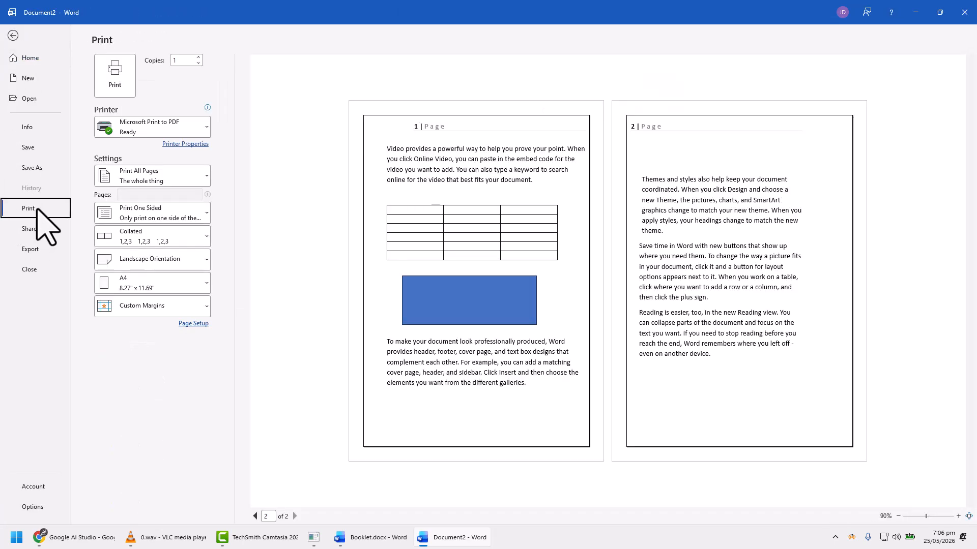
# Step: Review the printer choices and the one-sided and manual two-sided printing options for Document2
pyautogui.click(180, 130)
pyautogui.click(179, 131)
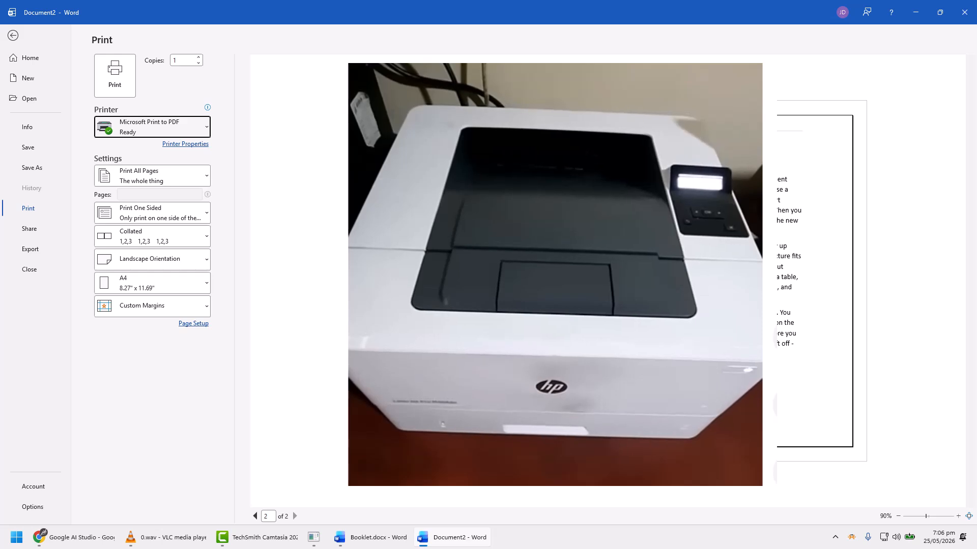
pyautogui.click(182, 218)
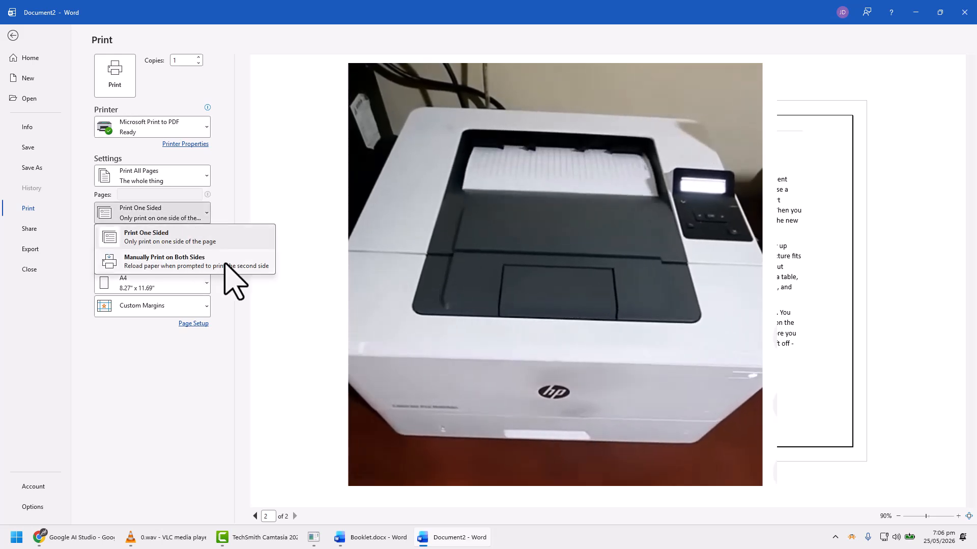
pyautogui.click(322, 250)
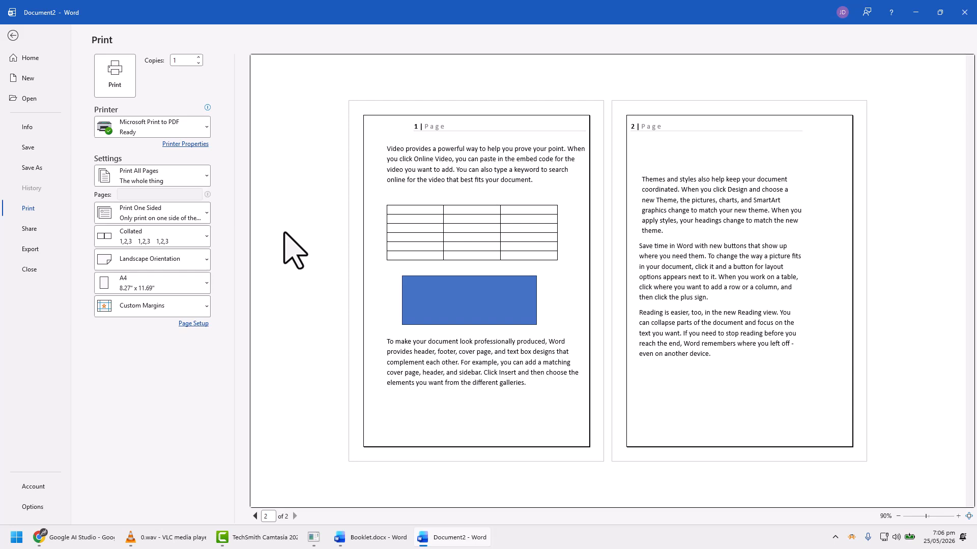
pyautogui.click(174, 217)
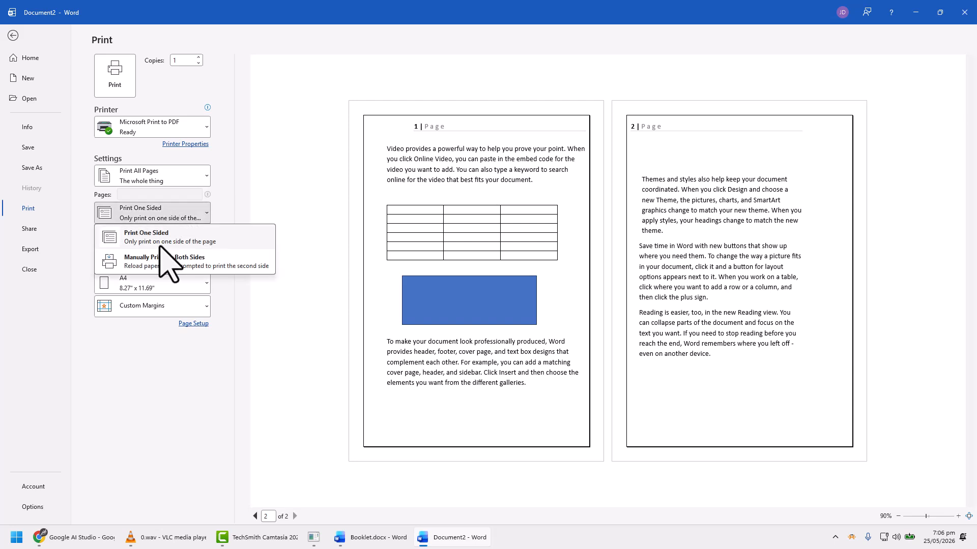